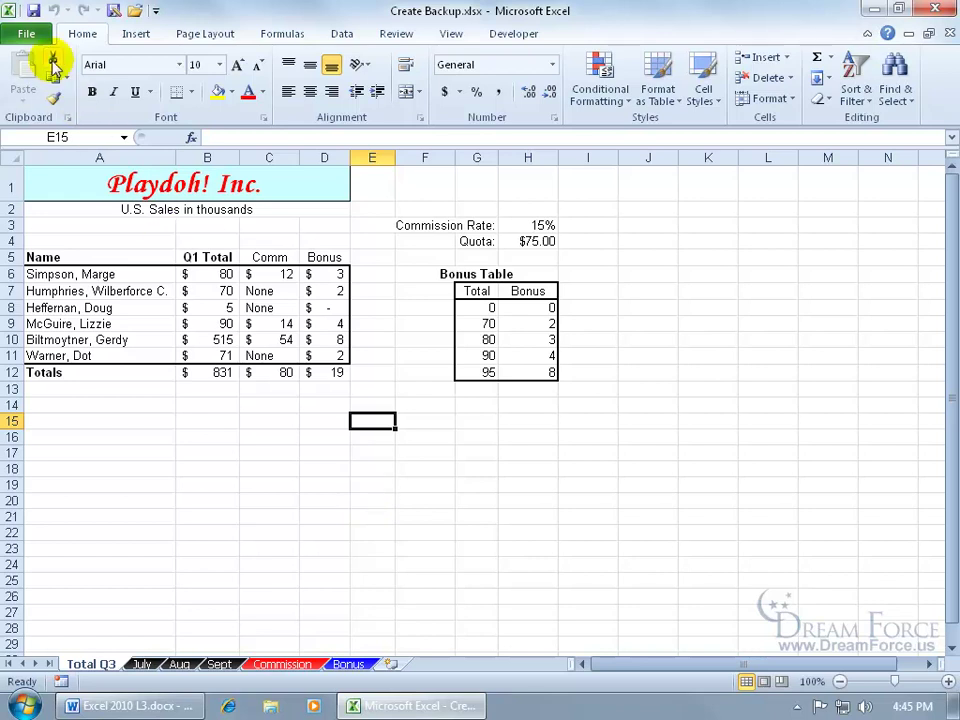
- Begin a Save As with '2' added to the file name, then abandon it
left_click(32, 30)
left_click(50, 90)
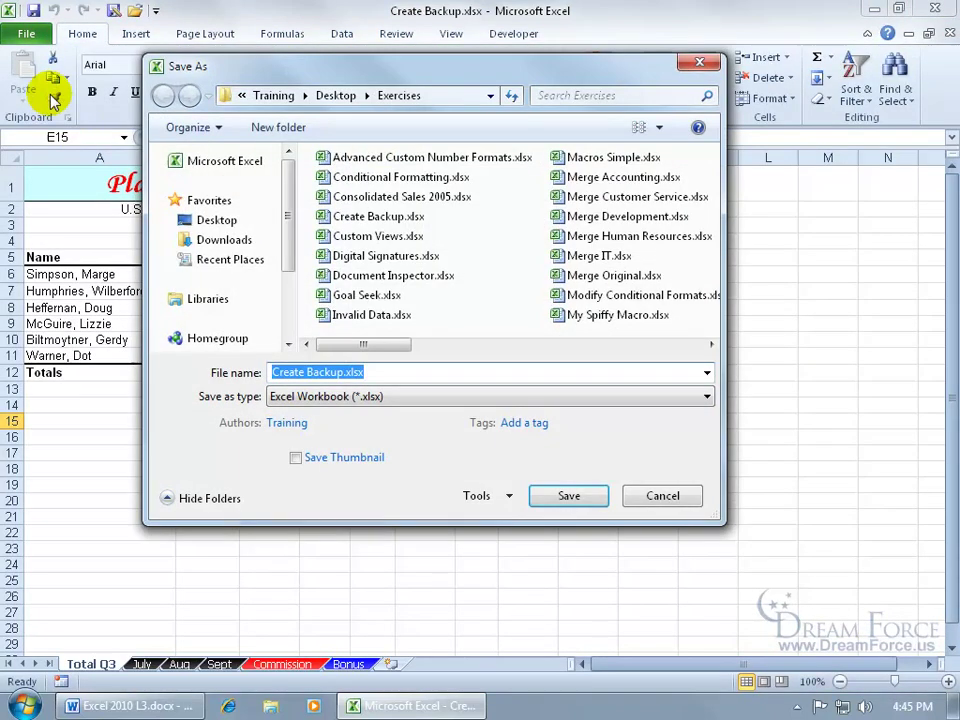
left_click(345, 373)
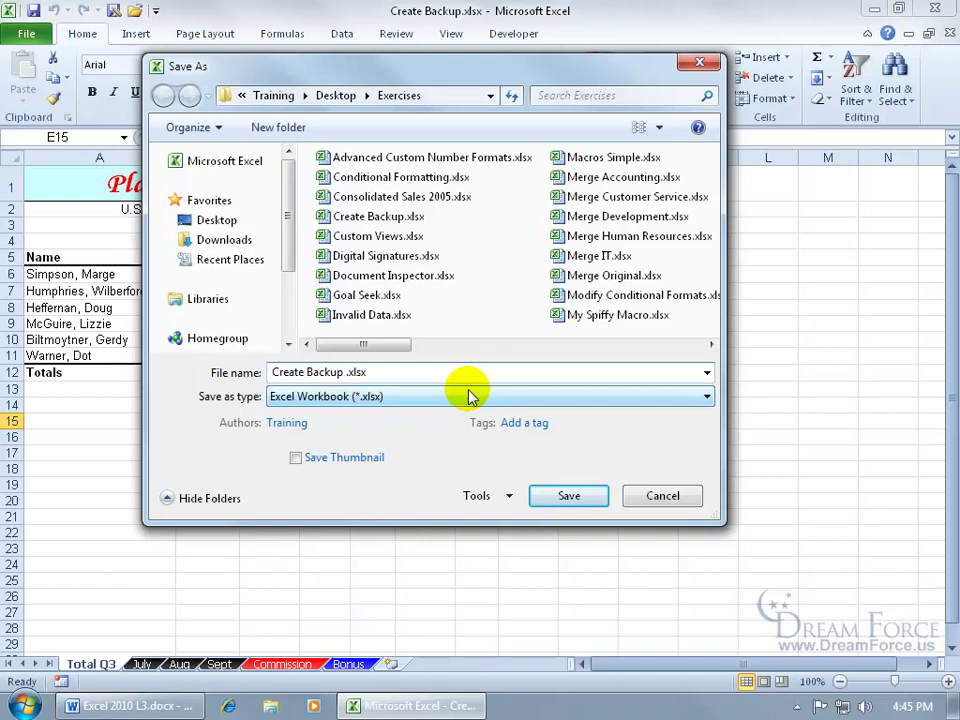
type("2")
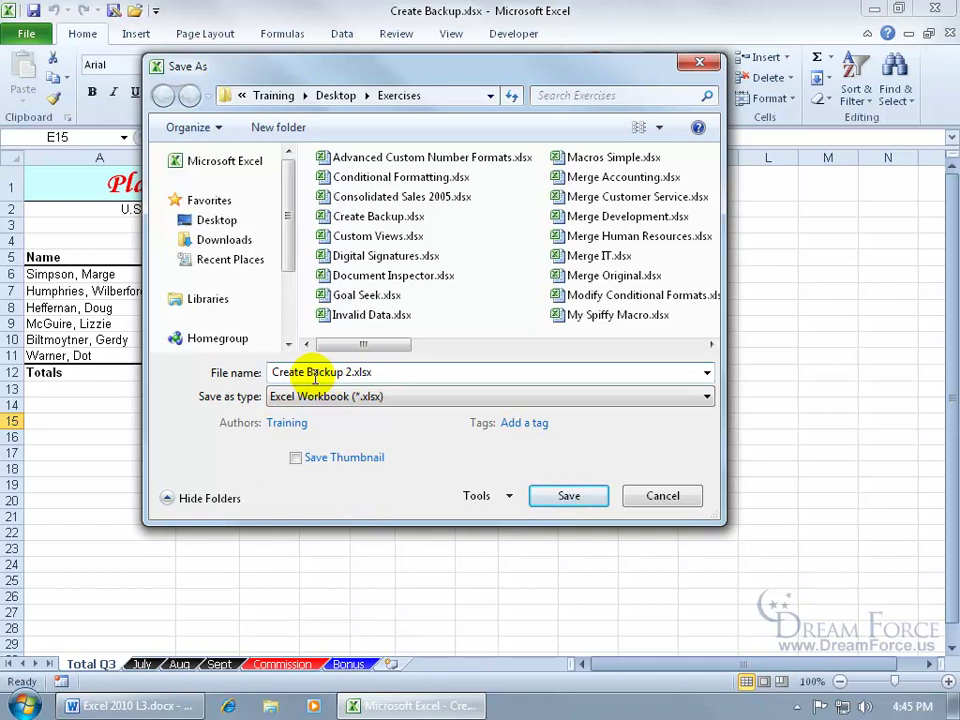
left_click(675, 495)
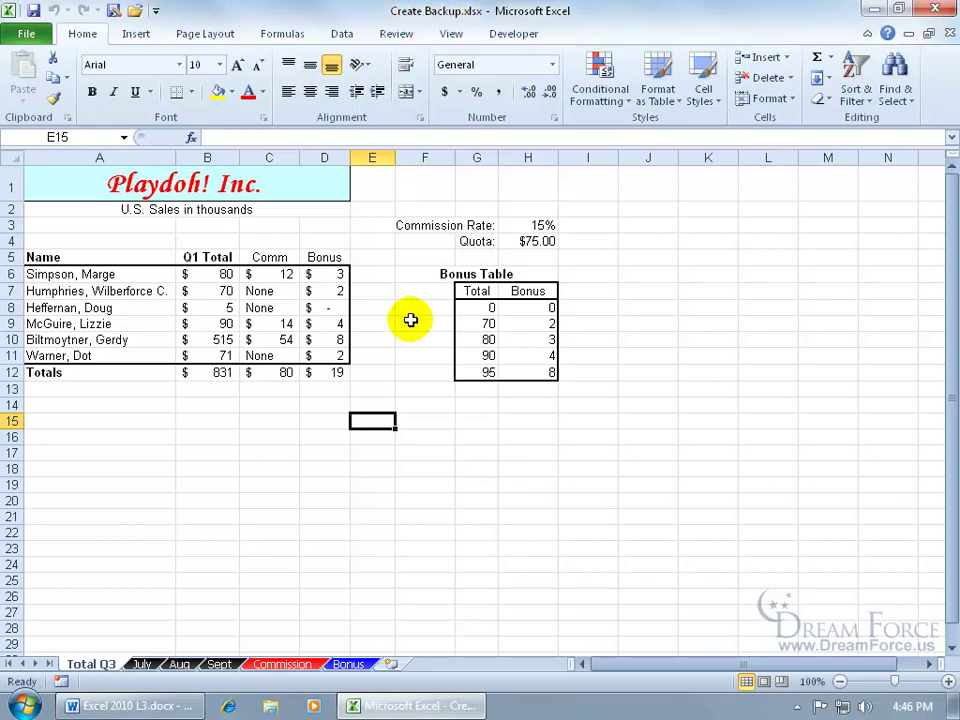
- In Save As General Options, turn on Always create backup
left_click(27, 33)
left_click(57, 90)
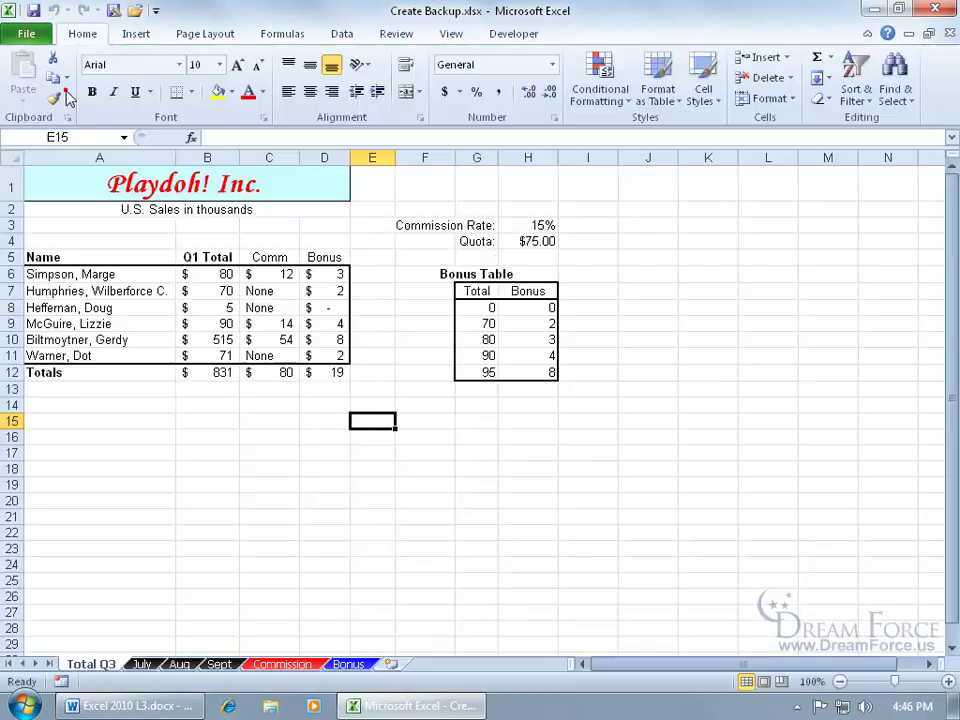
left_click(490, 493)
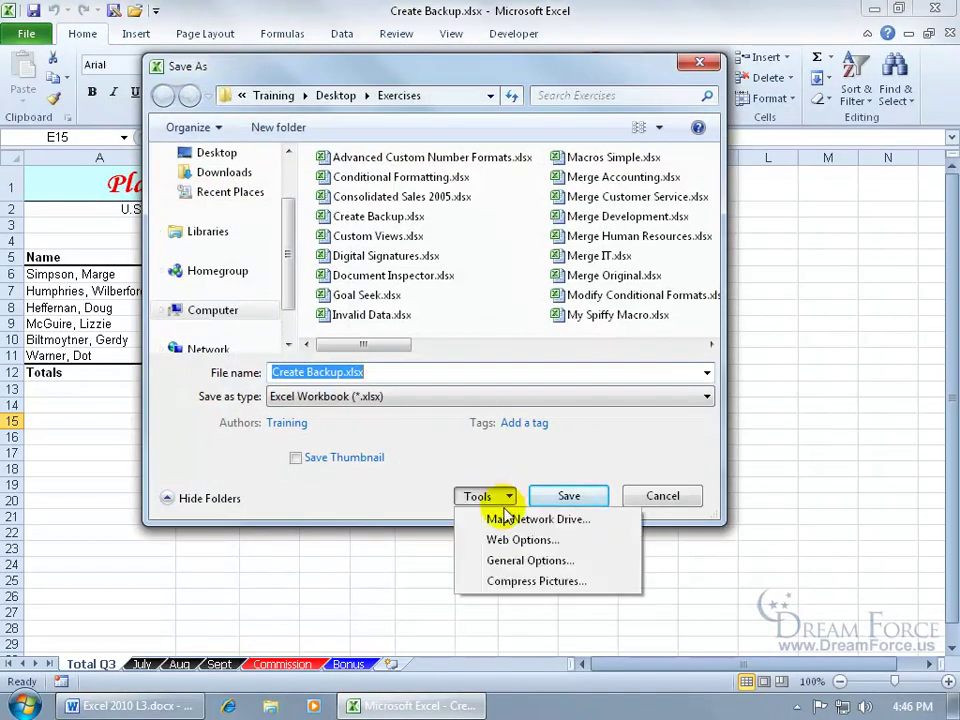
left_click(503, 561)
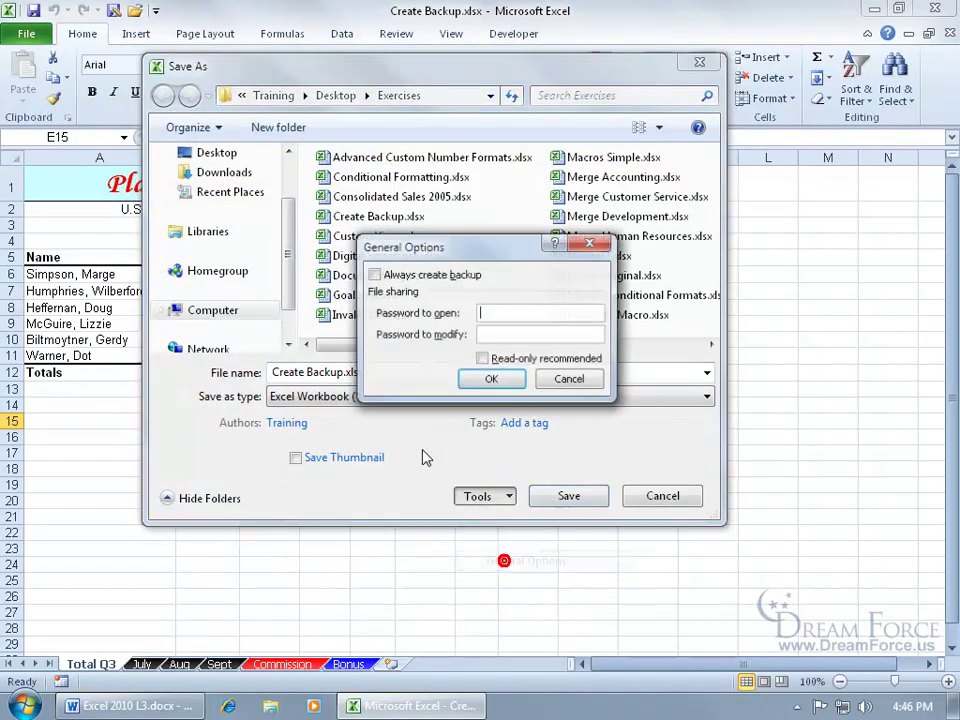
left_click(375, 274)
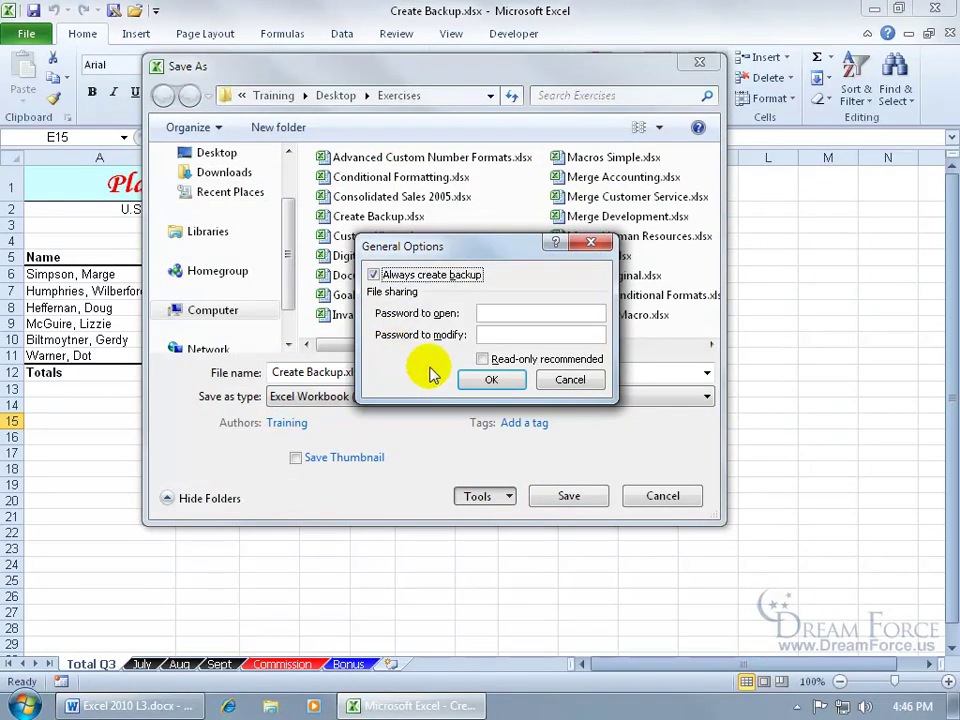
left_click(491, 380)
- Save over the existing Create Backup.xlsx, replacing it, and close Excel
left_click(588, 498)
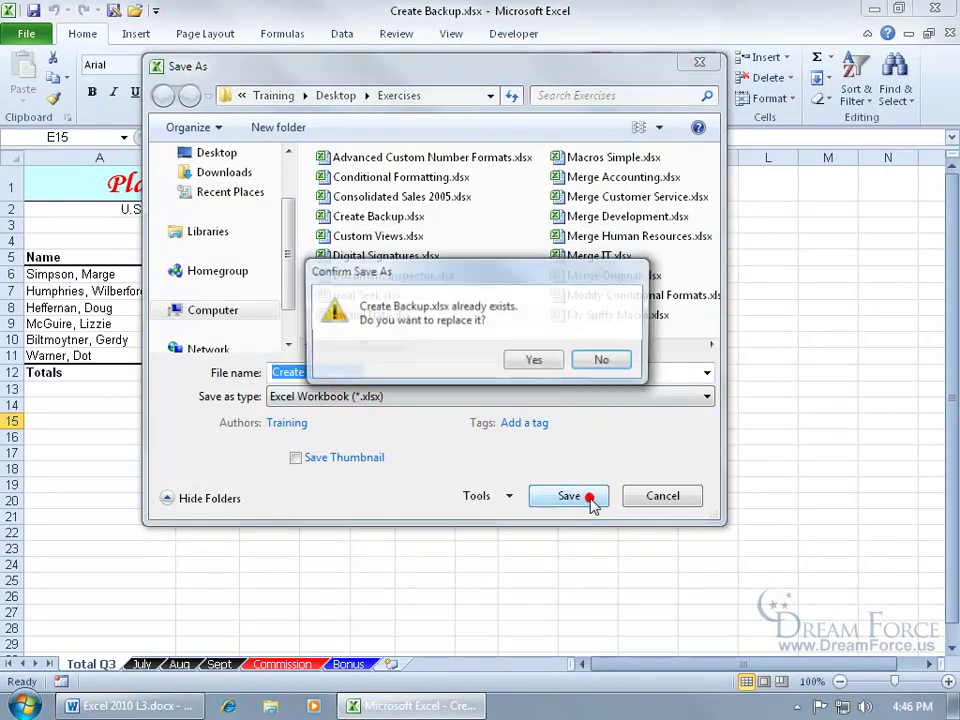
left_click(530, 361)
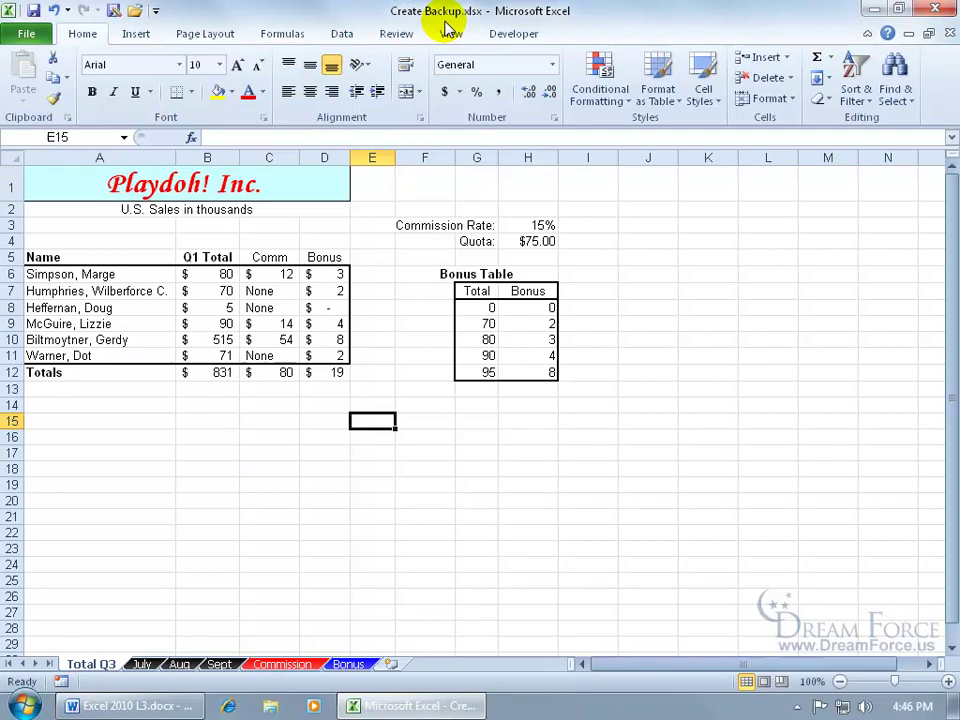
left_click(936, 9)
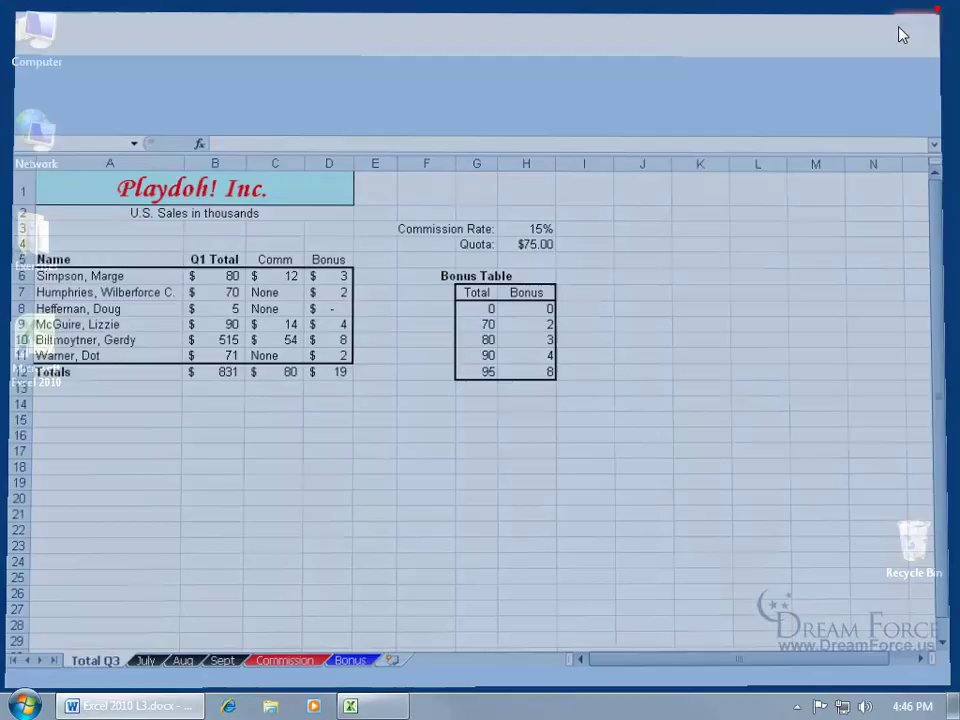
- Open the desktop's Exercises folder and find the new Backup of Create Backup.xlk
double_click(47, 250)
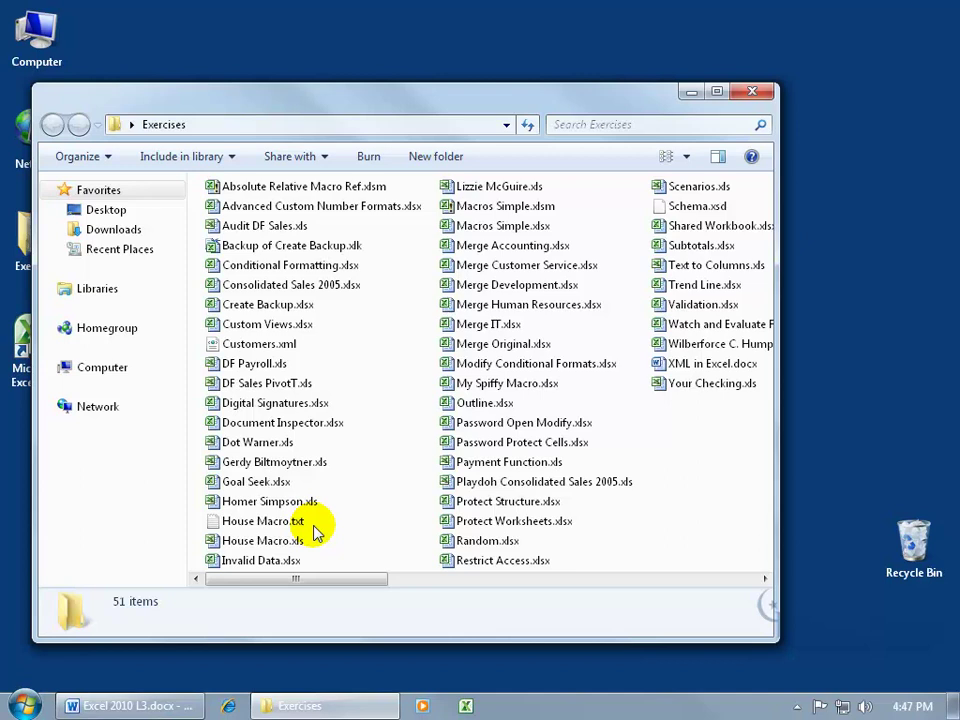
mouse_move(299, 526)
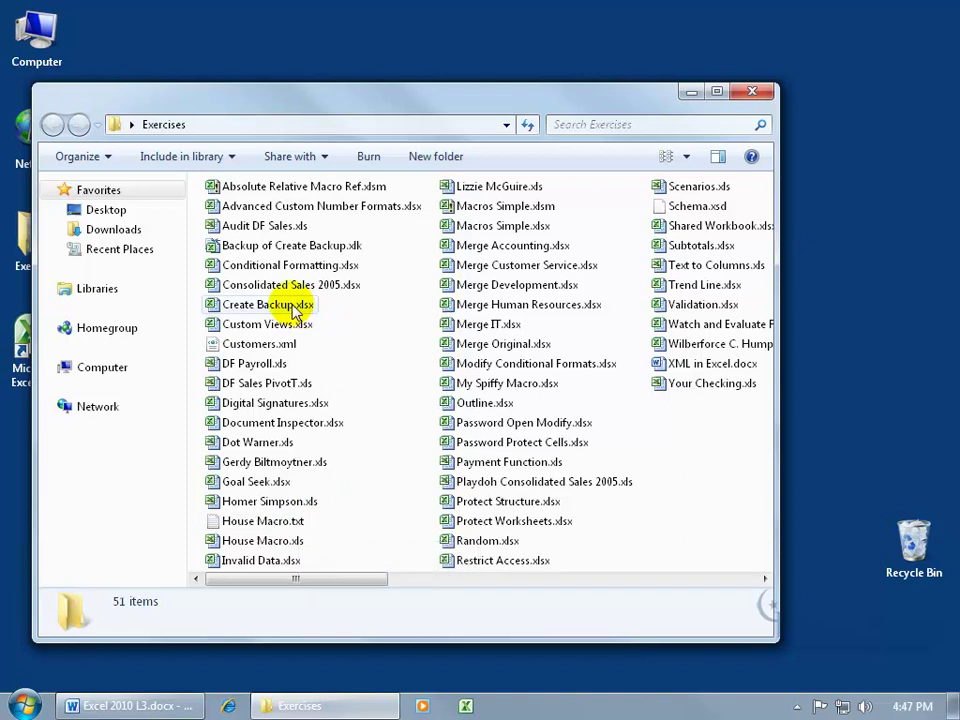
- Open Backup of Create Backup.xlk in Excel, accepting the file-format warning
double_click(296, 250)
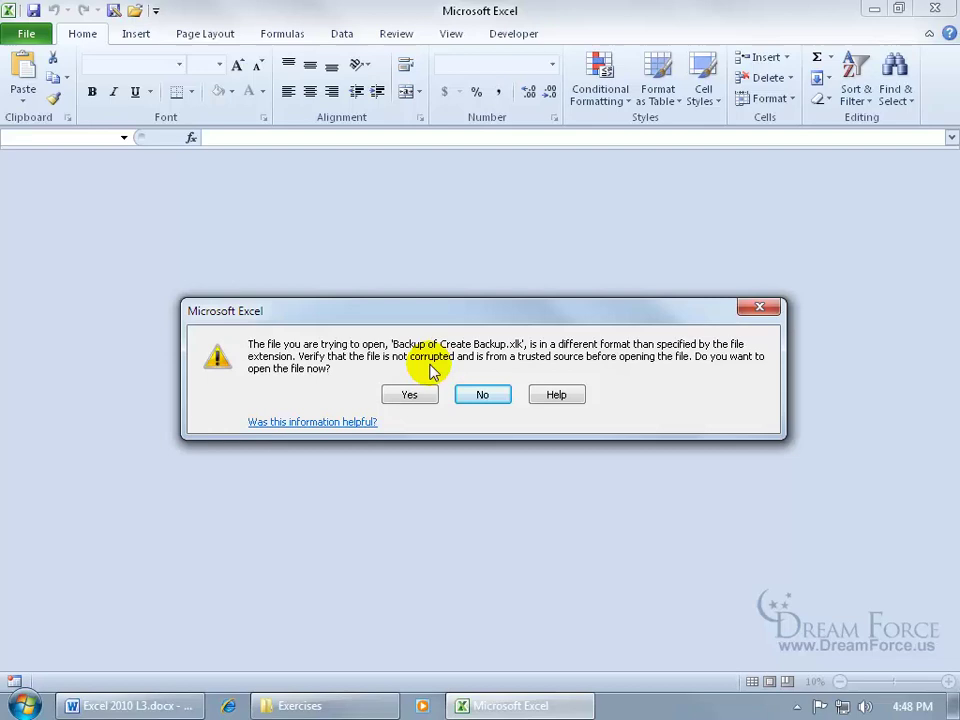
left_click(417, 396)
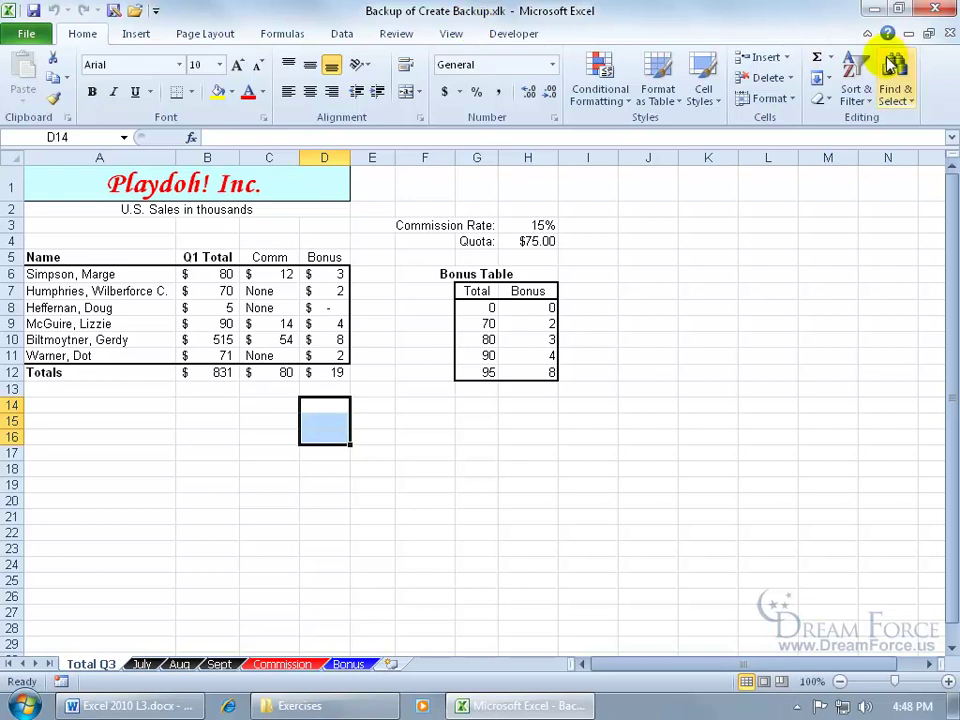
- Close the backup copy and reopen Create Backup.xlsx from the recent list
left_click(948, 33)
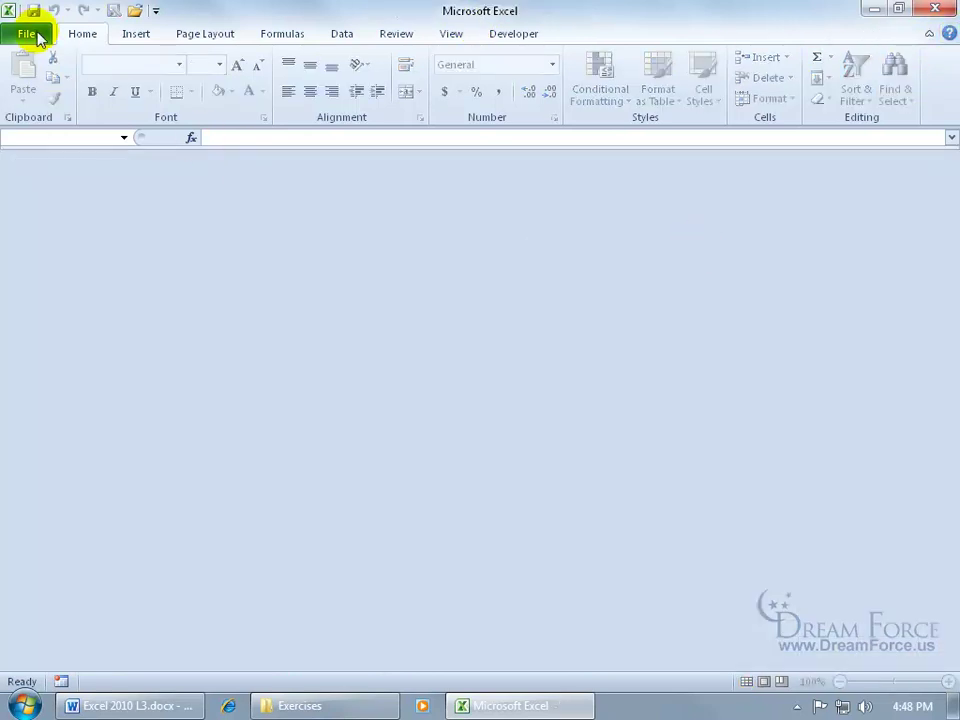
left_click(30, 33)
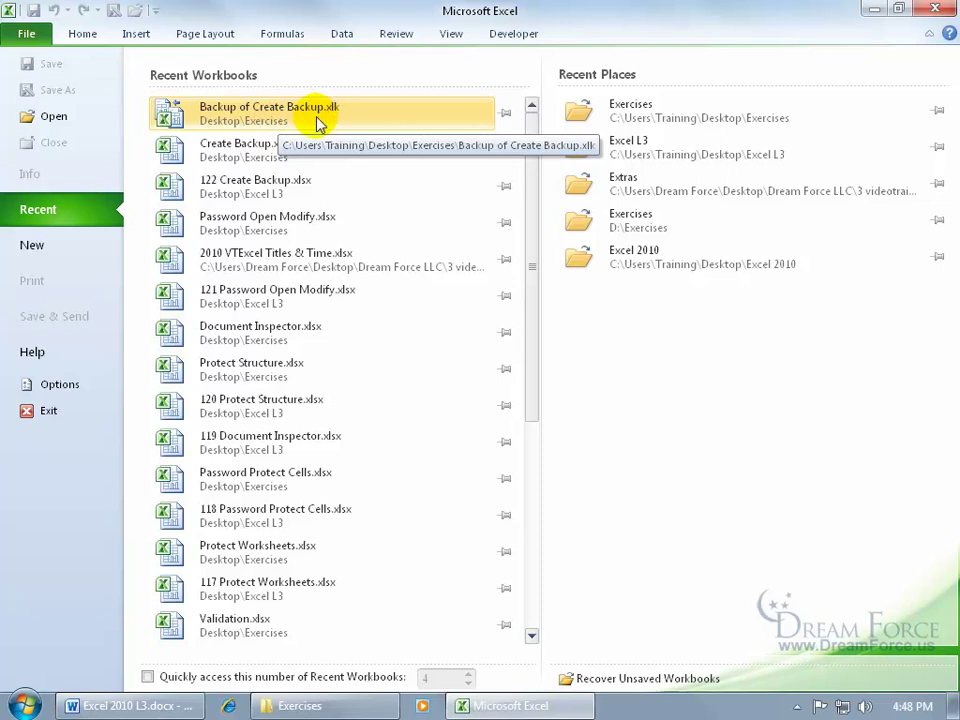
left_click(256, 150)
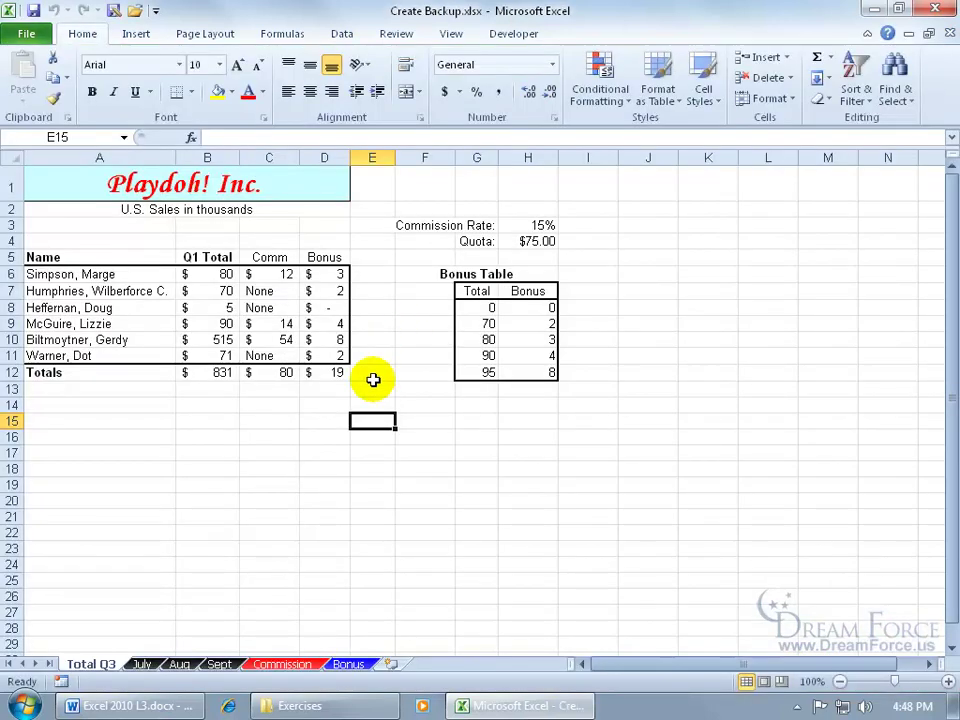
- Enter 1 in cell D14
left_click(330, 407)
type("1")
key("Return")
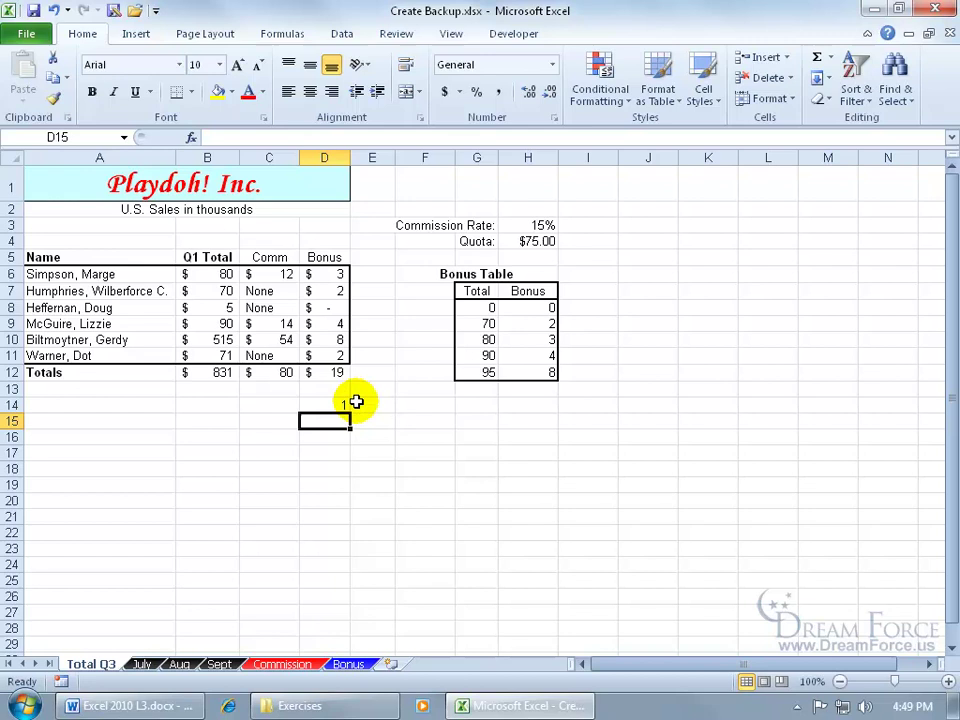
- Close Create Backup.xlsx and reopen Backup of Create Backup.xlk from the recent list, accepting the format warning
left_click(951, 35)
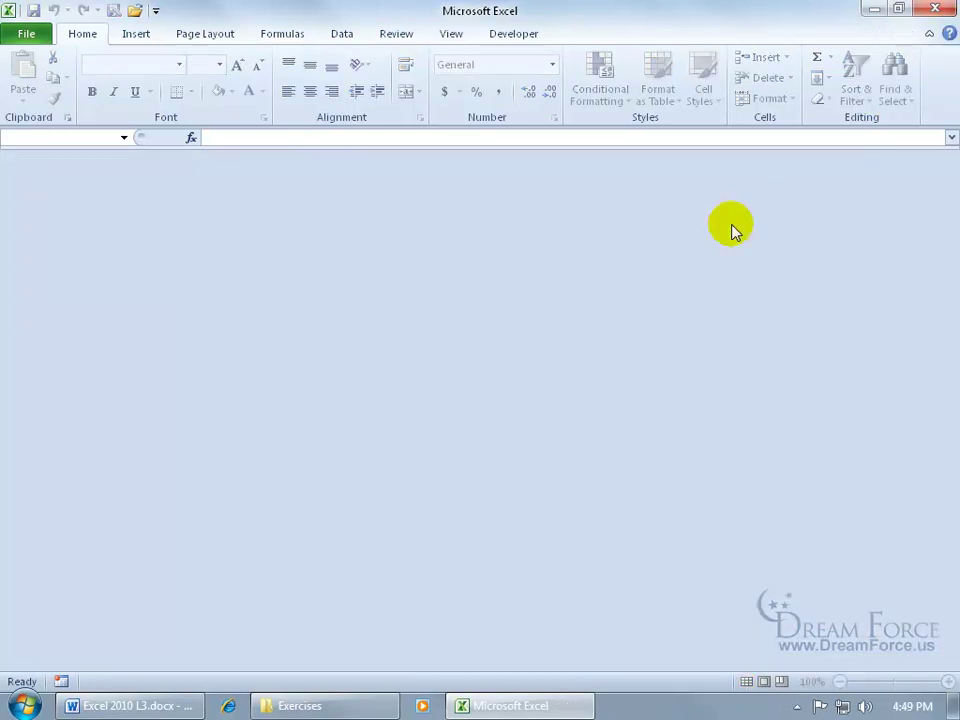
left_click(26, 30)
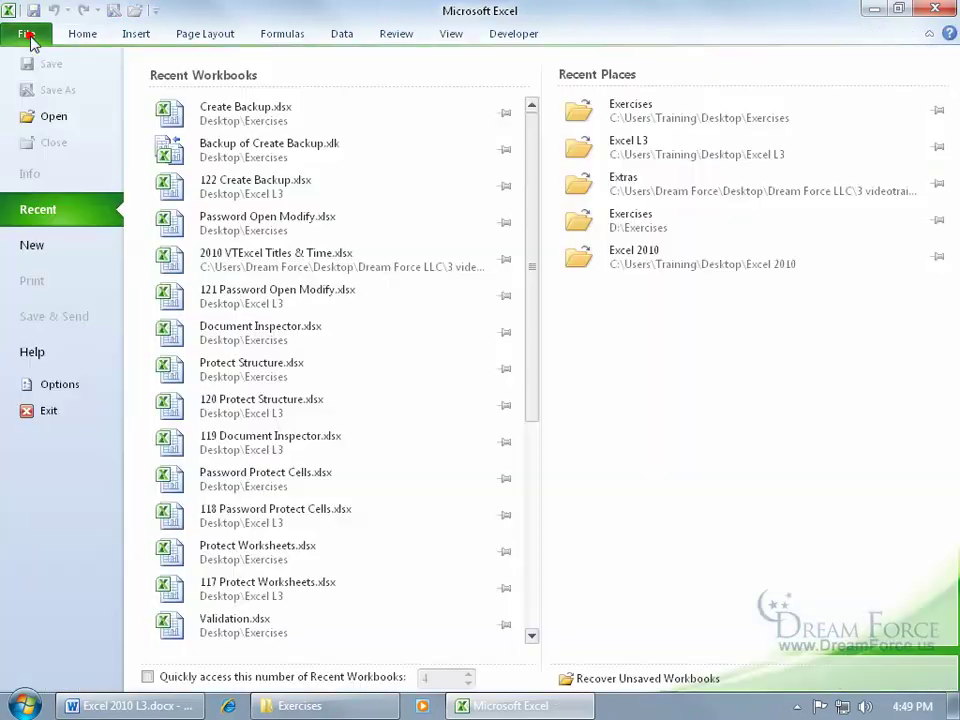
left_click(238, 150)
left_click(390, 391)
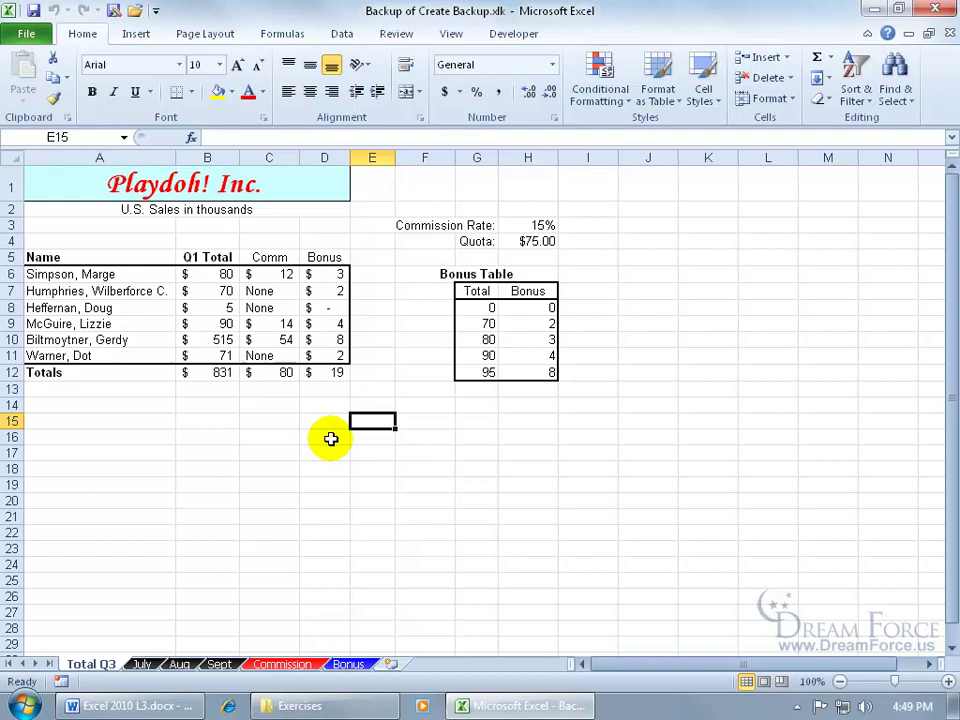
- Close the backup copy and reopen Create Backup.xlsx from the recent list
left_click(948, 33)
left_click(27, 33)
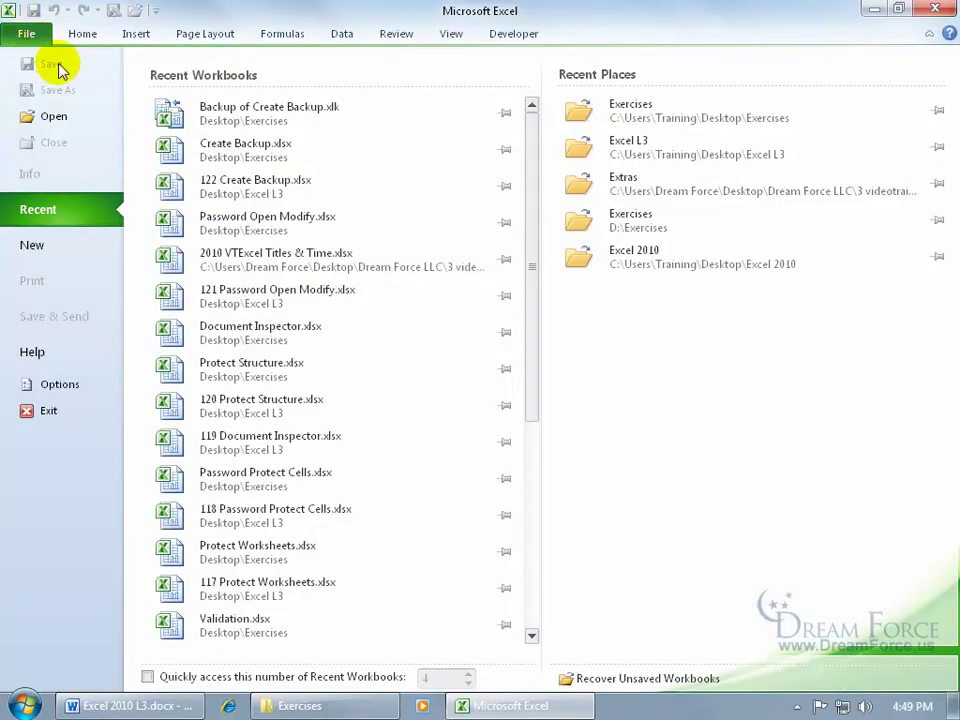
left_click(240, 157)
- Enter 2 in D15, save the workbook, then select D14
type("2")
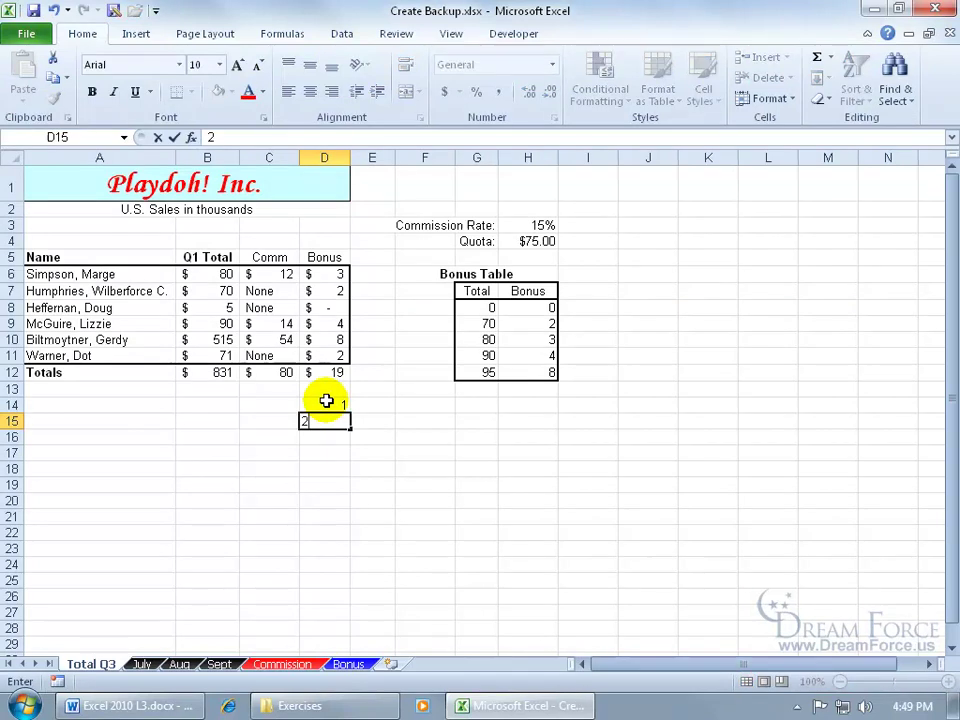
key("Return")
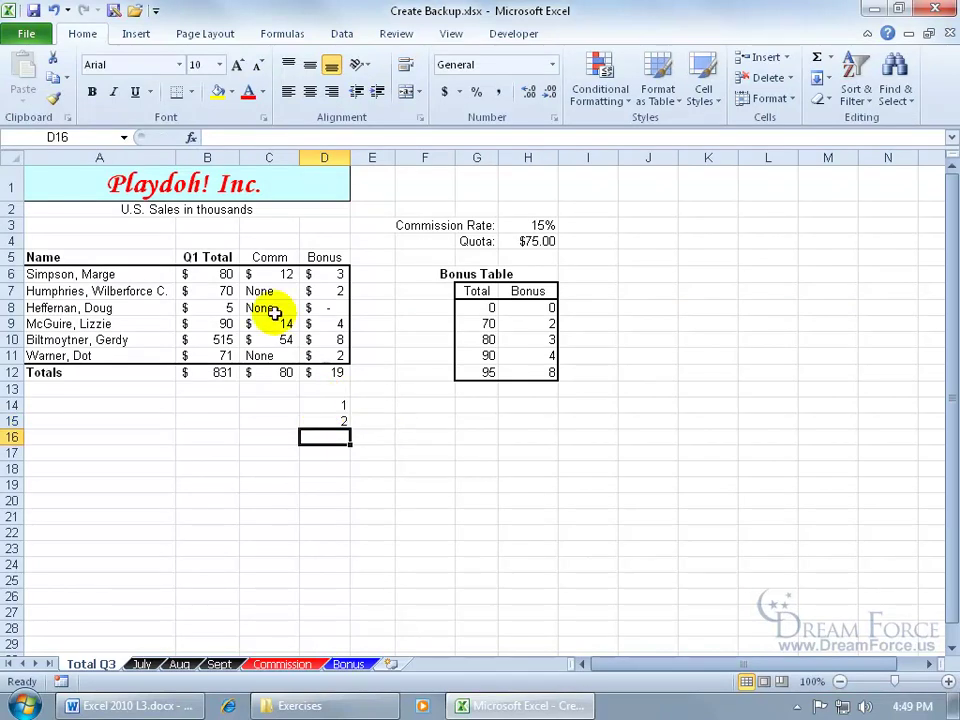
left_click(33, 10)
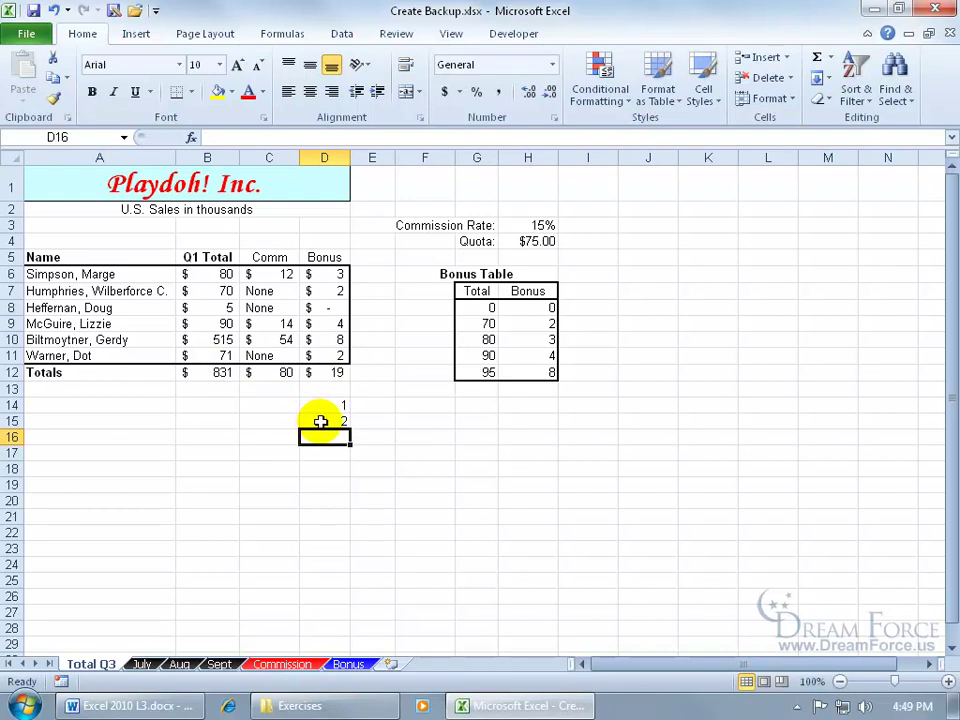
left_click(332, 406)
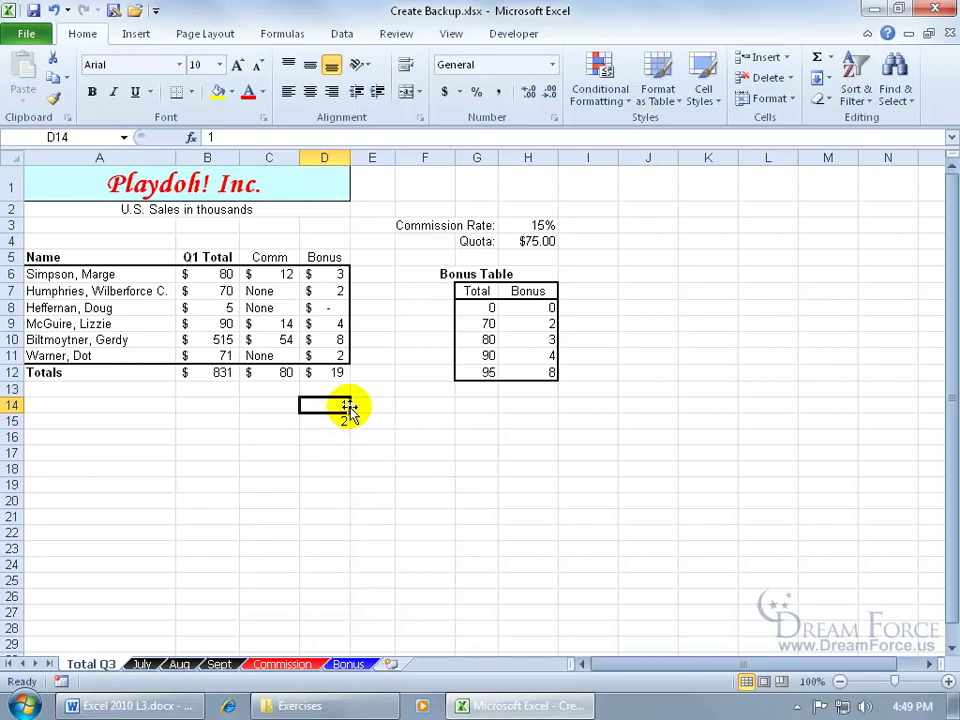
- Swap Create Backup.xlsx for Backup of Create Backup.xlk via the recent list, accepting the format warning
left_click(949, 33)
left_click(27, 34)
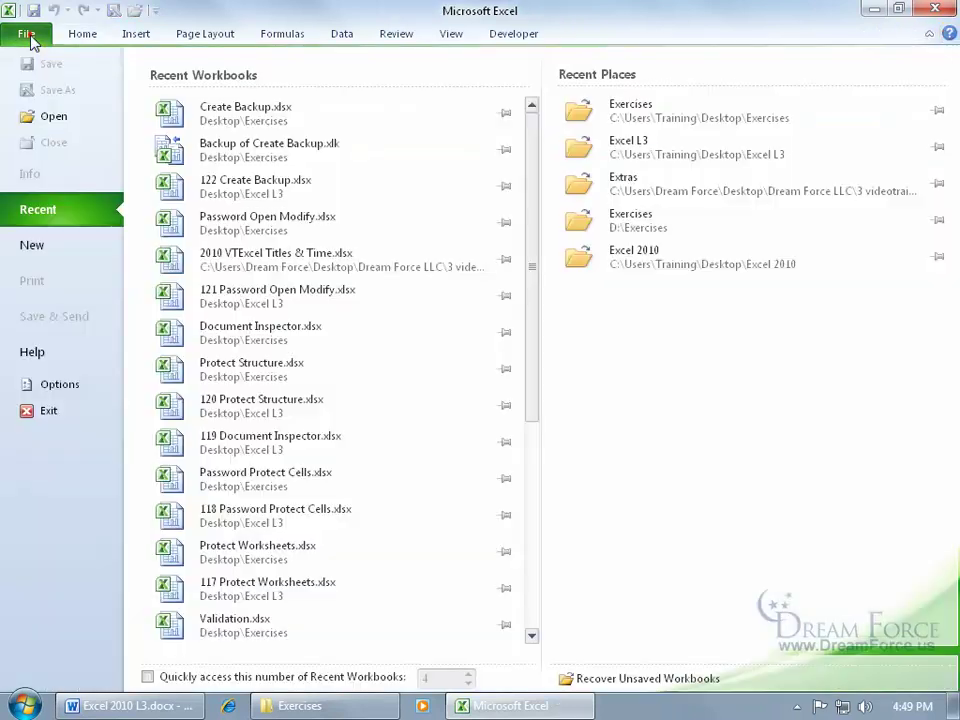
left_click(273, 163)
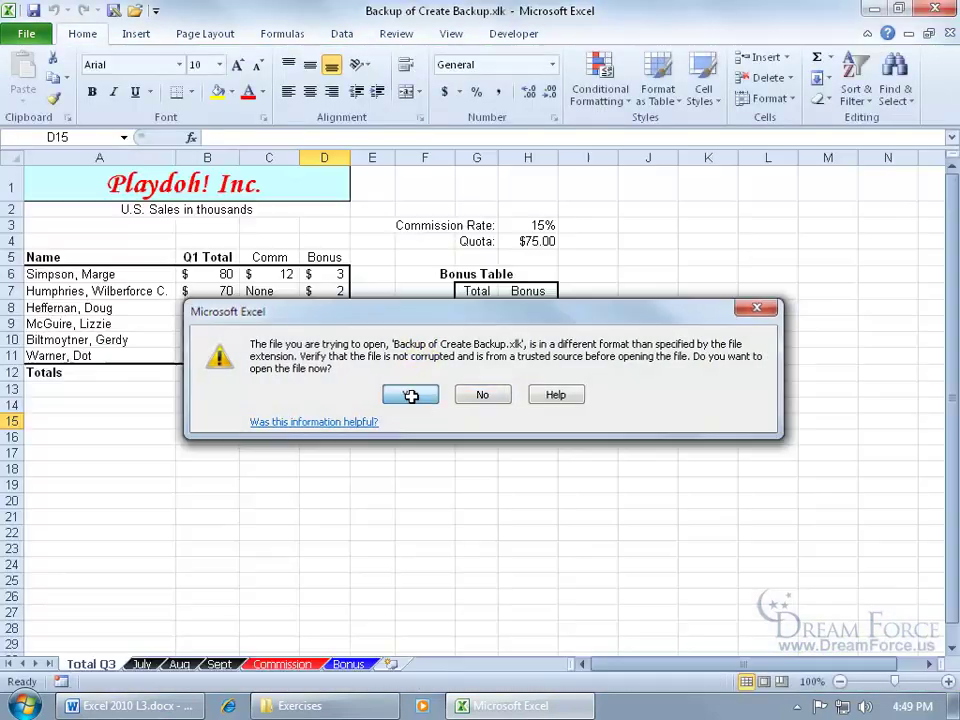
left_click(411, 396)
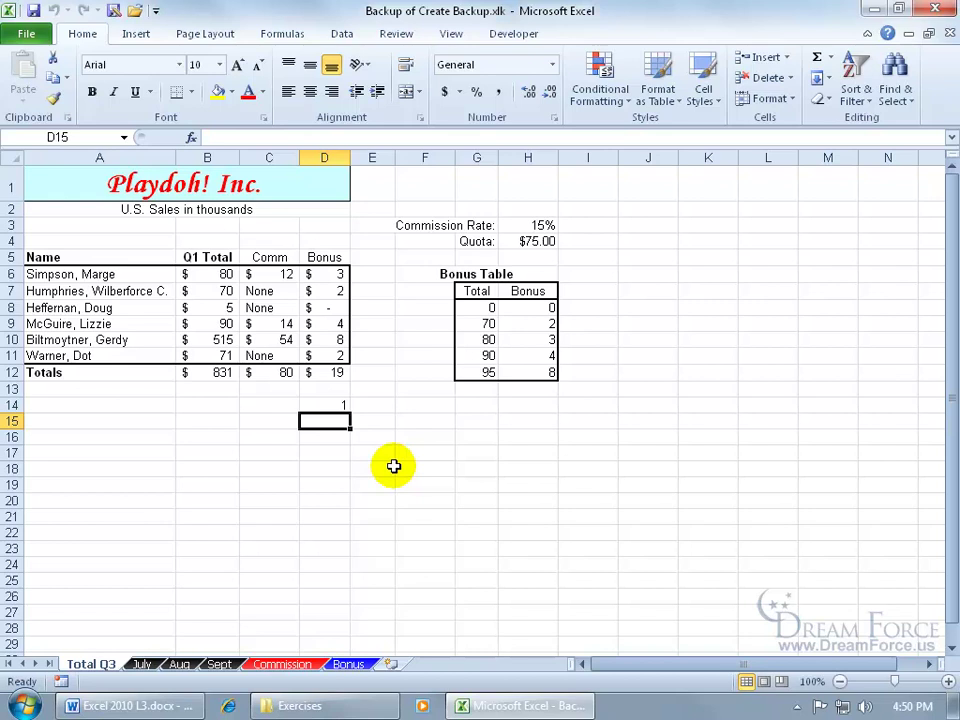
- Close the backup and reopen Create Backup.xlsx from the recent list
left_click(948, 33)
left_click(26, 33)
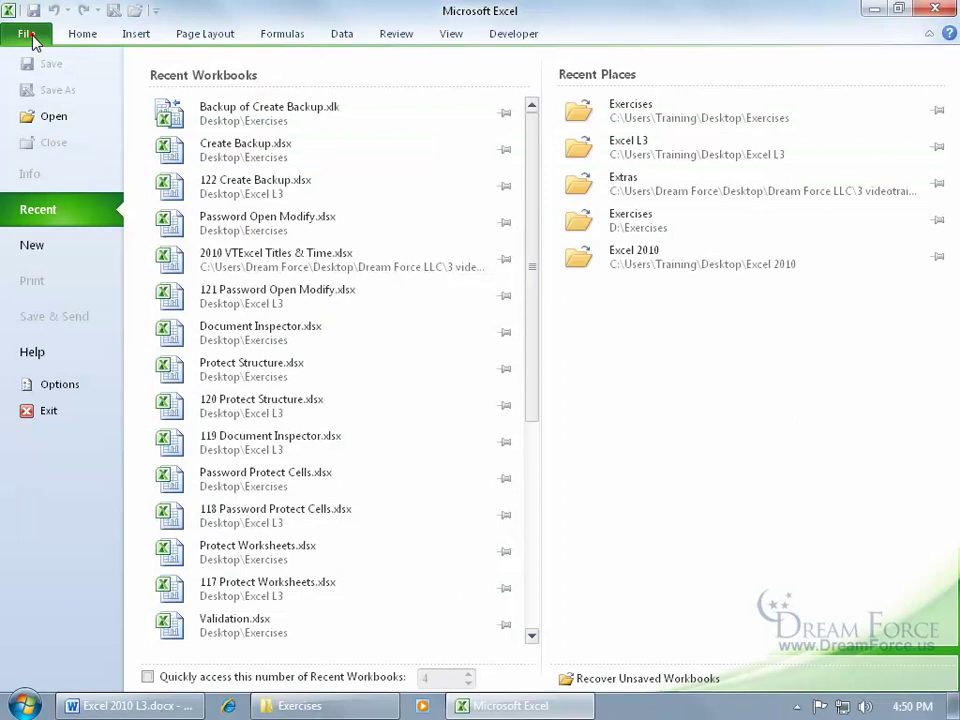
left_click(199, 148)
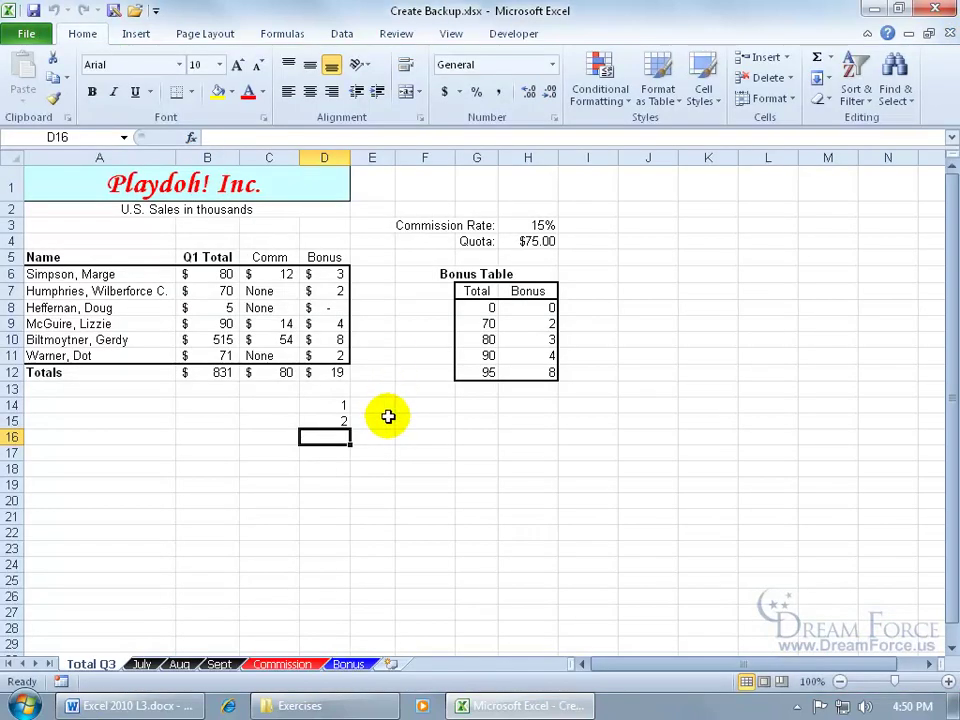
- Enter 4, 454 and 15 in D16:D18, then select D14:D15 and F17
type("4")
key("Return")
type("454")
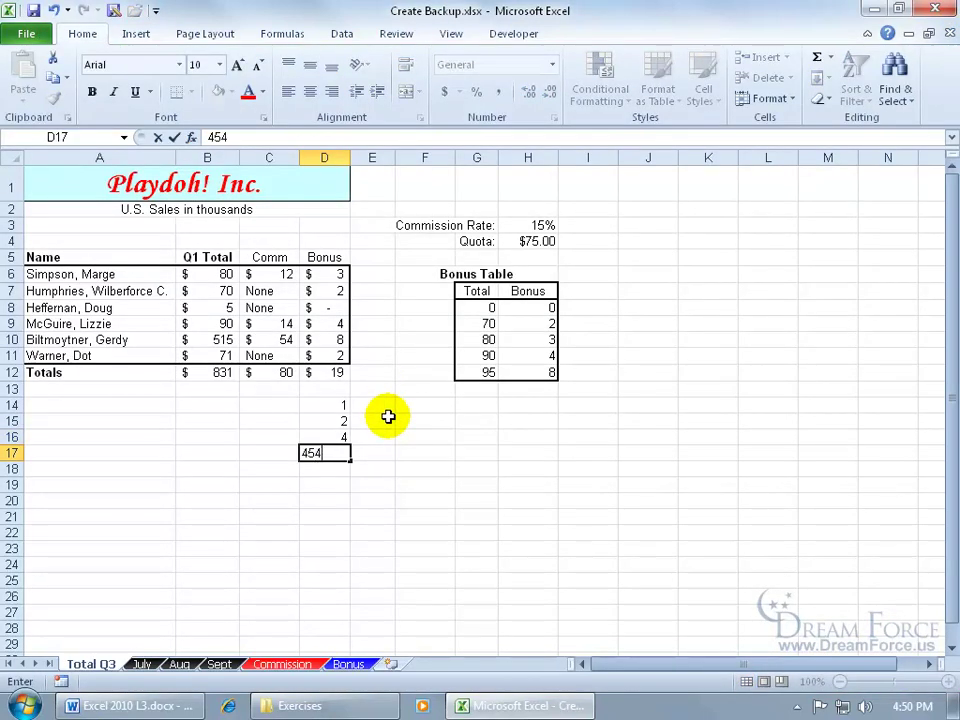
key("Return")
type("15")
key("Return")
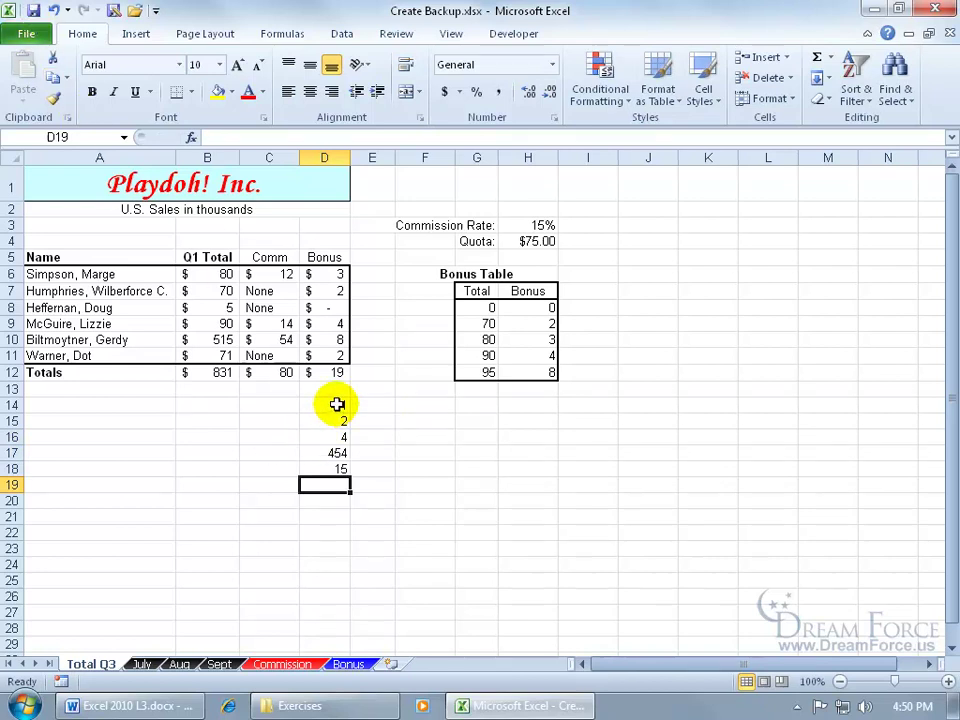
left_click_drag(336, 407, 337, 421)
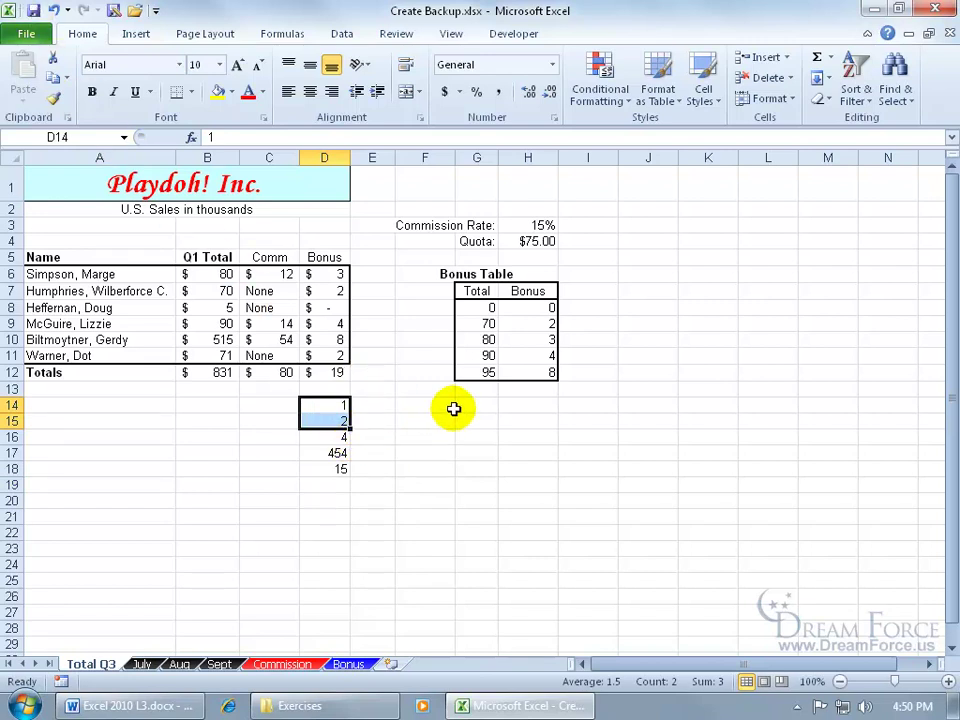
left_click(429, 449)
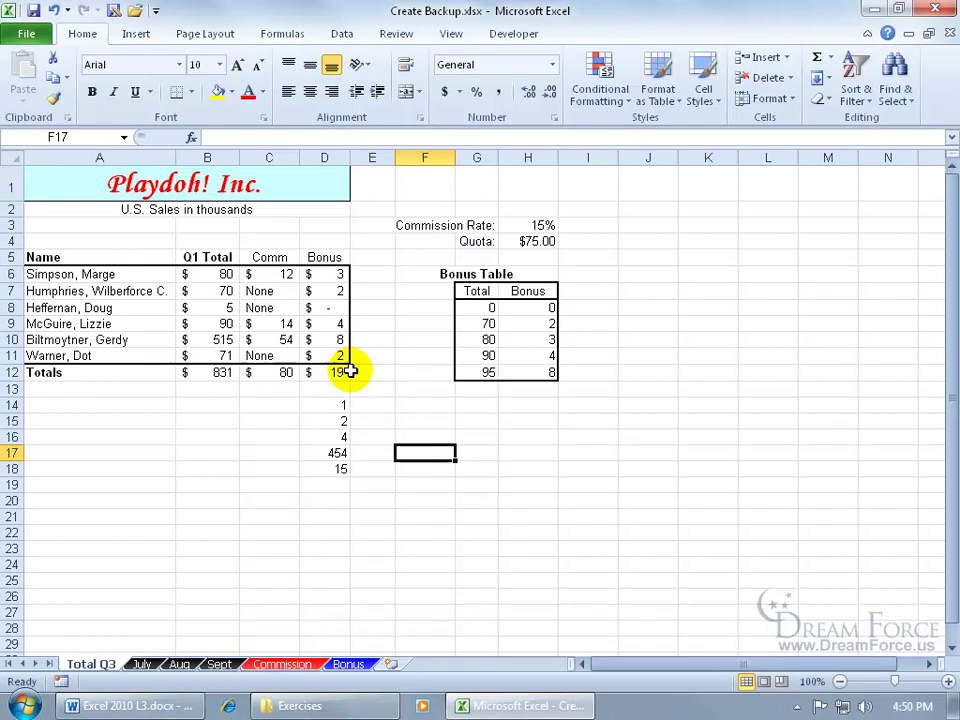
- Close Create Backup.xlsx and reopen Backup of Create Backup.xlk, accepting the format warning
left_click(949, 33)
left_click(30, 33)
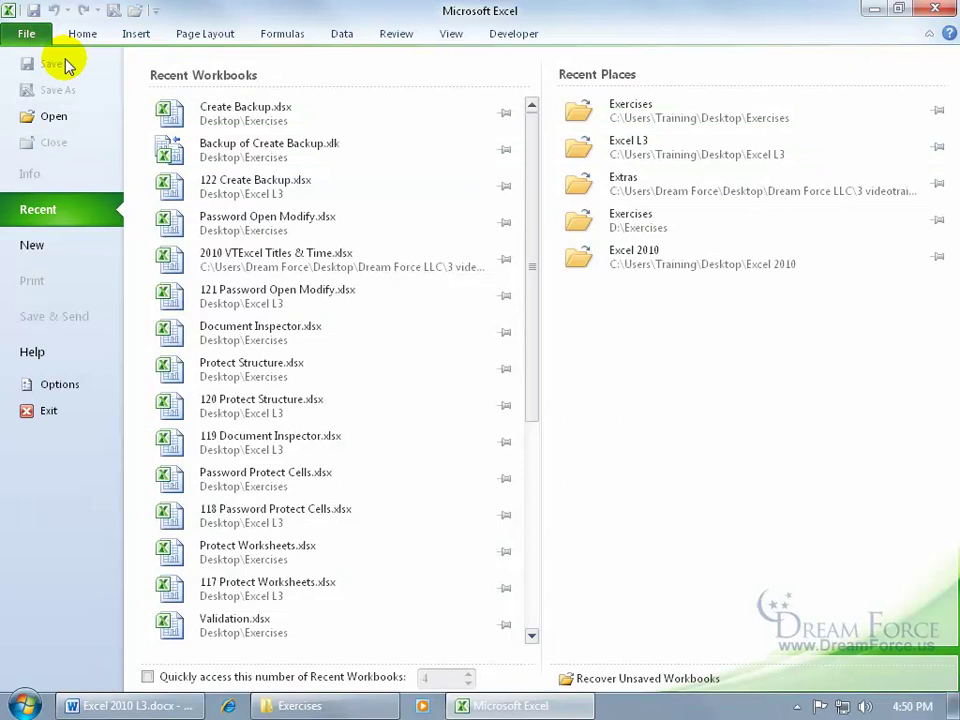
left_click(242, 150)
left_click(405, 393)
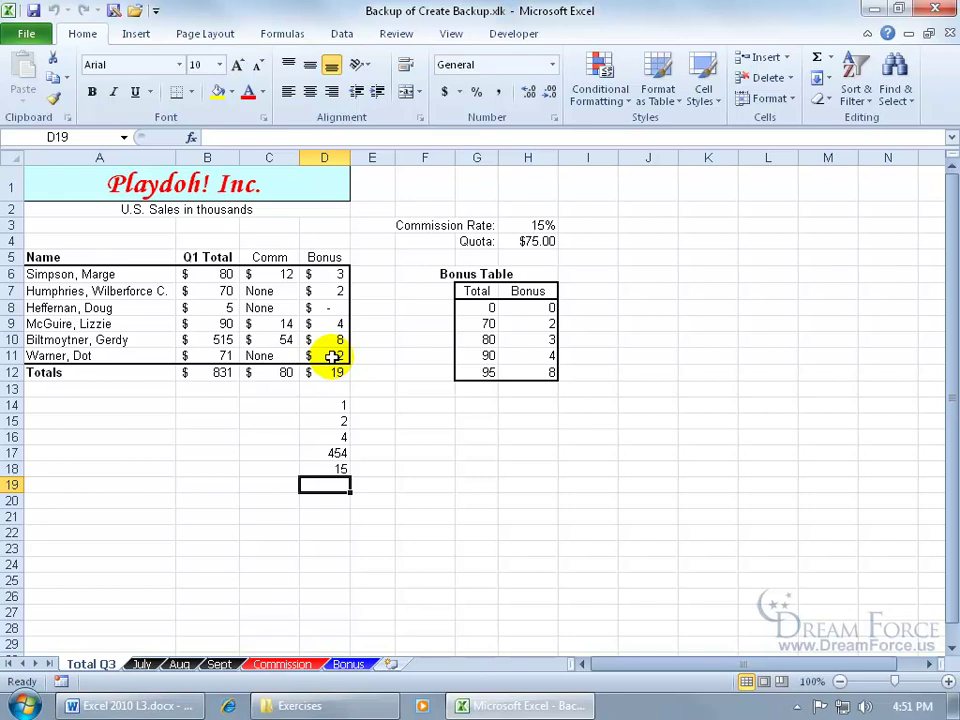
- In Save As General Options, turn off Always create backup
left_click(27, 31)
left_click(62, 90)
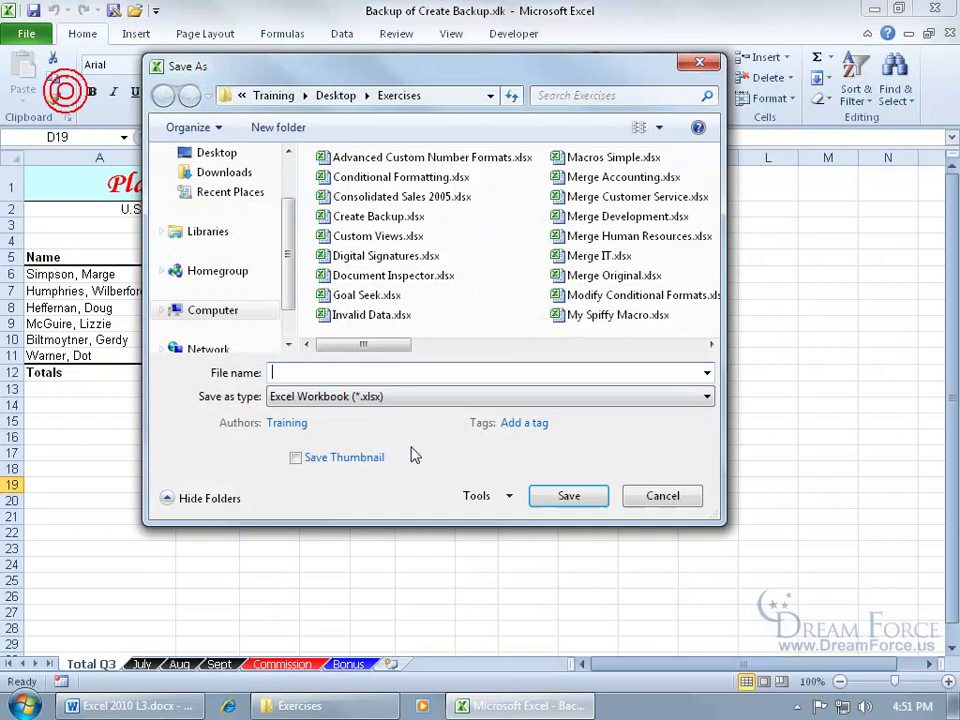
left_click(480, 496)
left_click(502, 562)
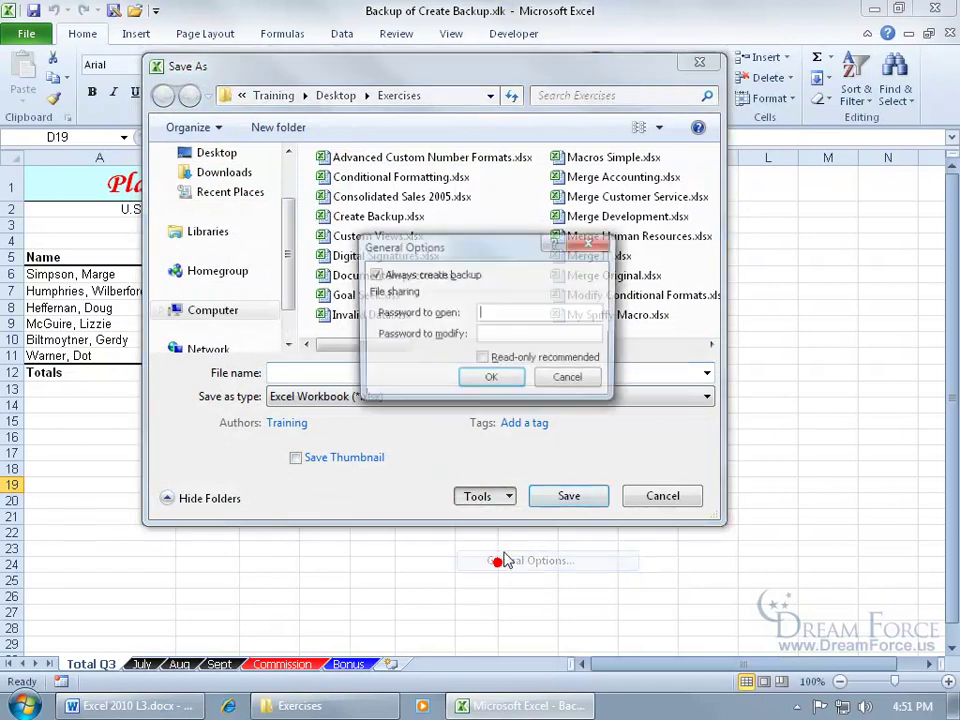
left_click(374, 274)
left_click(492, 381)
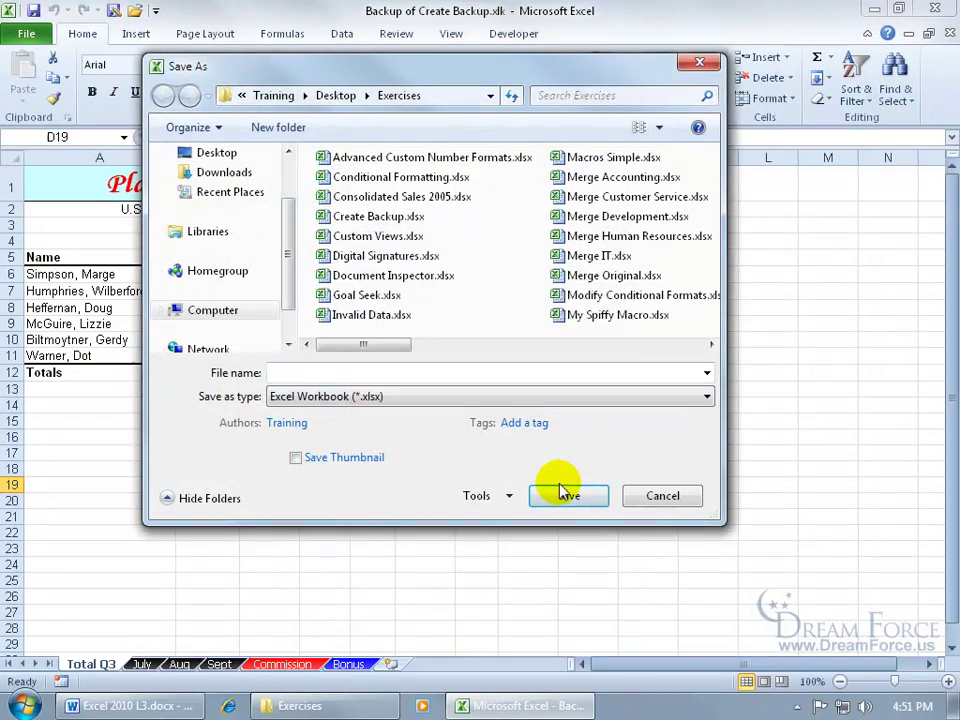
- Save the workbook as Create Backup.xlsx in Exercises, replacing the existing file
left_click(380, 238)
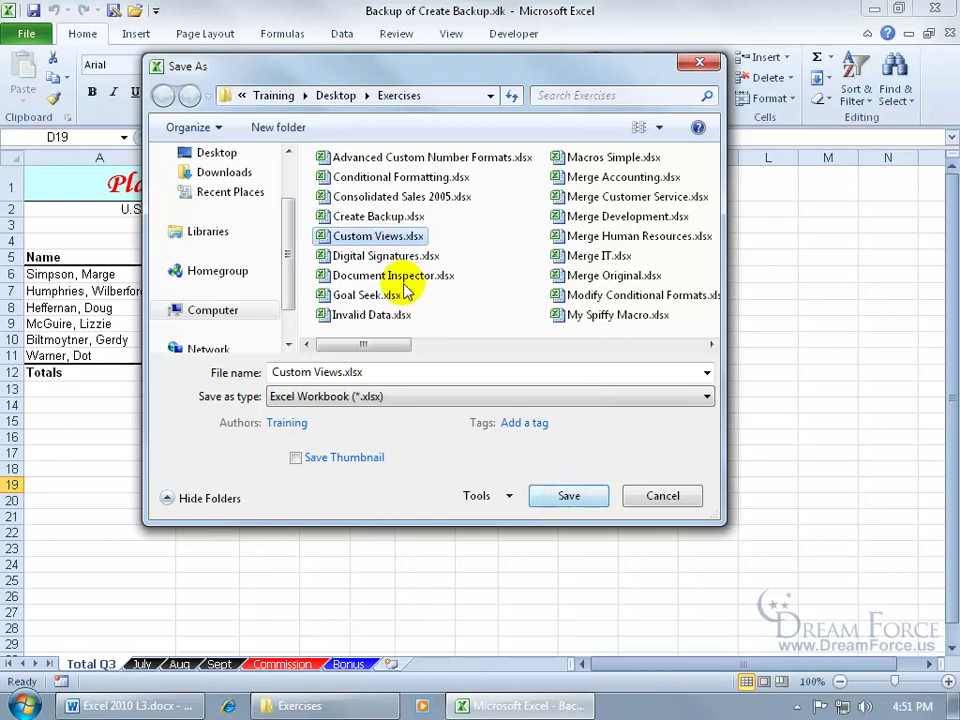
left_click(380, 218)
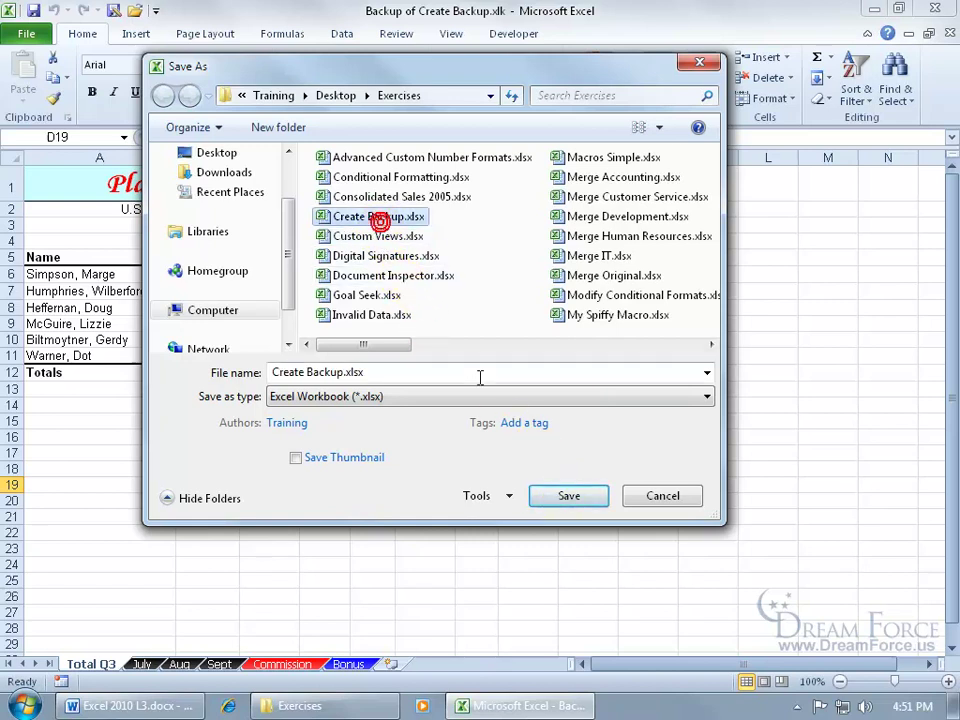
left_click(583, 506)
left_click(536, 361)
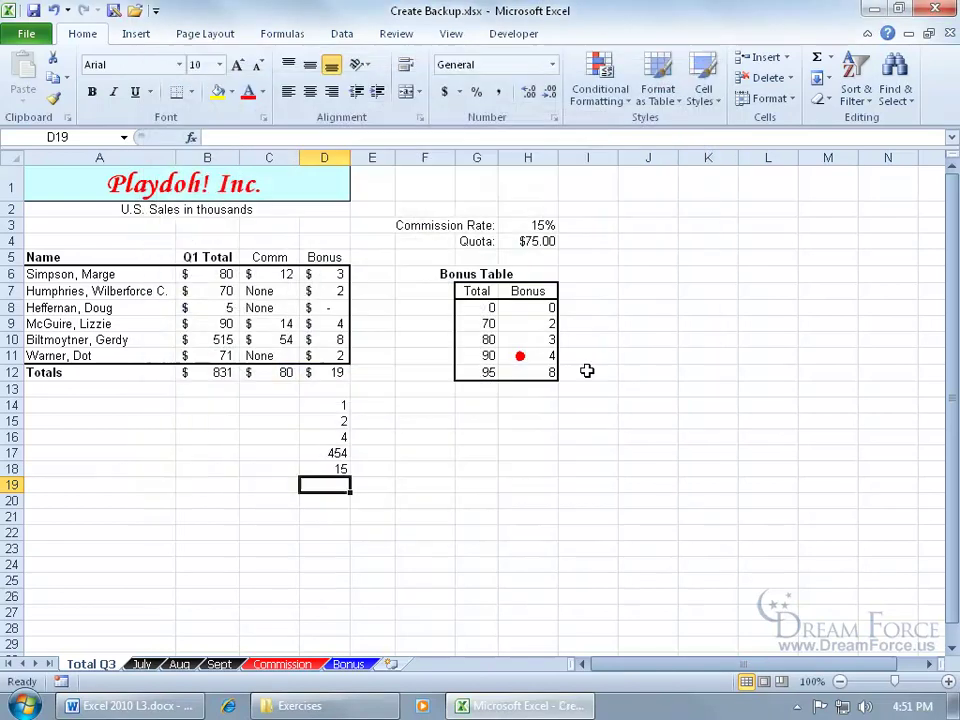
- Close Excel, send Backup of Create Backup.xlk to the Recycle Bin, and reopen Create Backup.xlsx
left_click(942, 34)
left_click(944, 10)
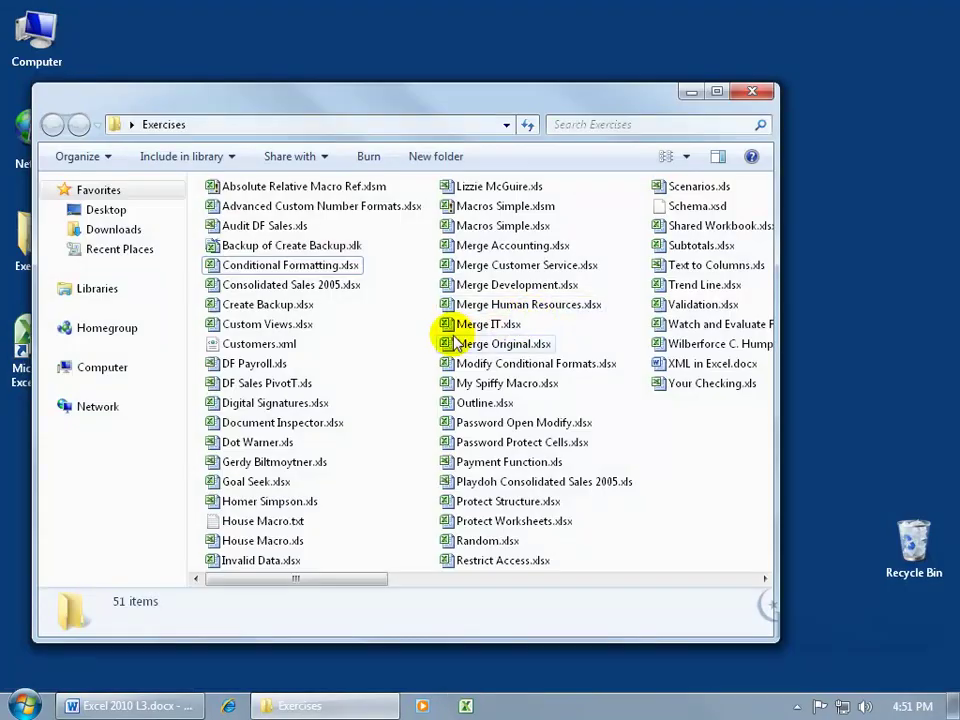
right_click(311, 248)
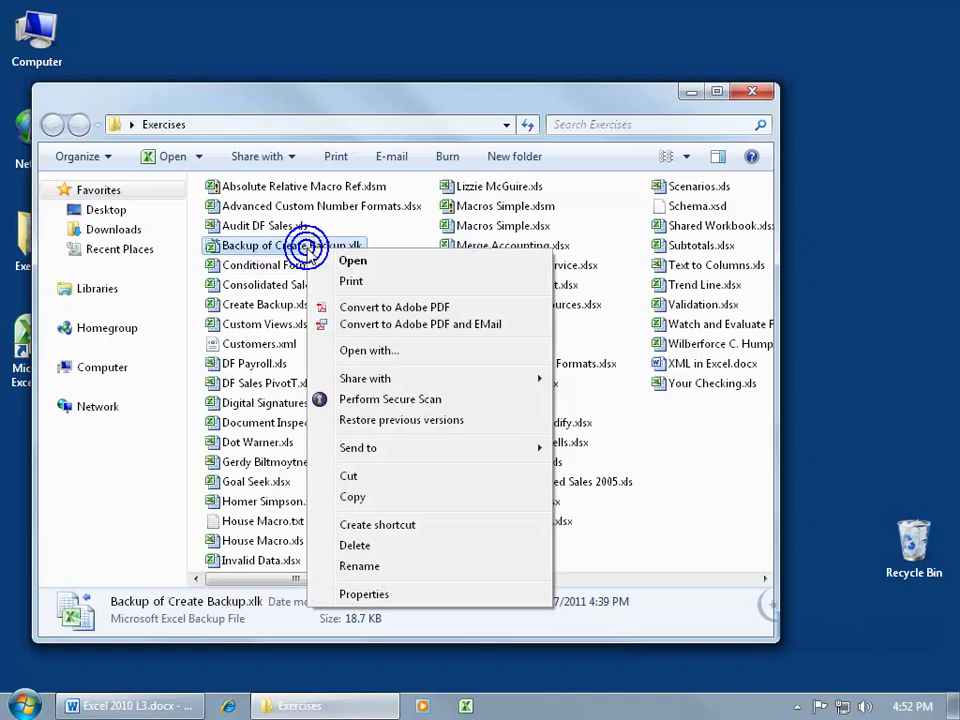
left_click(355, 545)
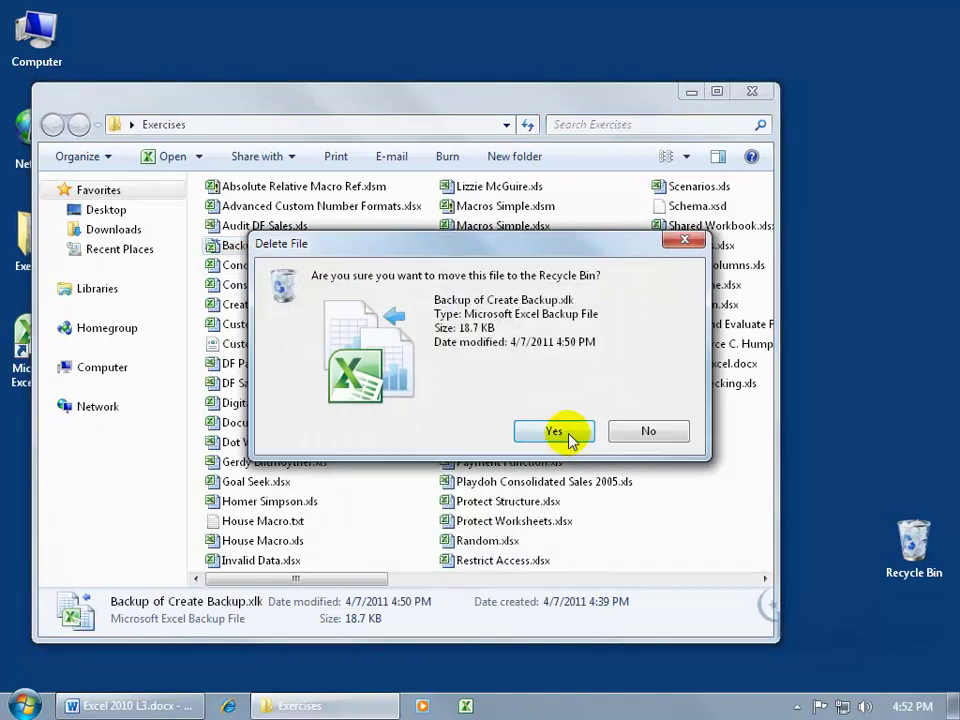
left_click(555, 431)
left_click(257, 284)
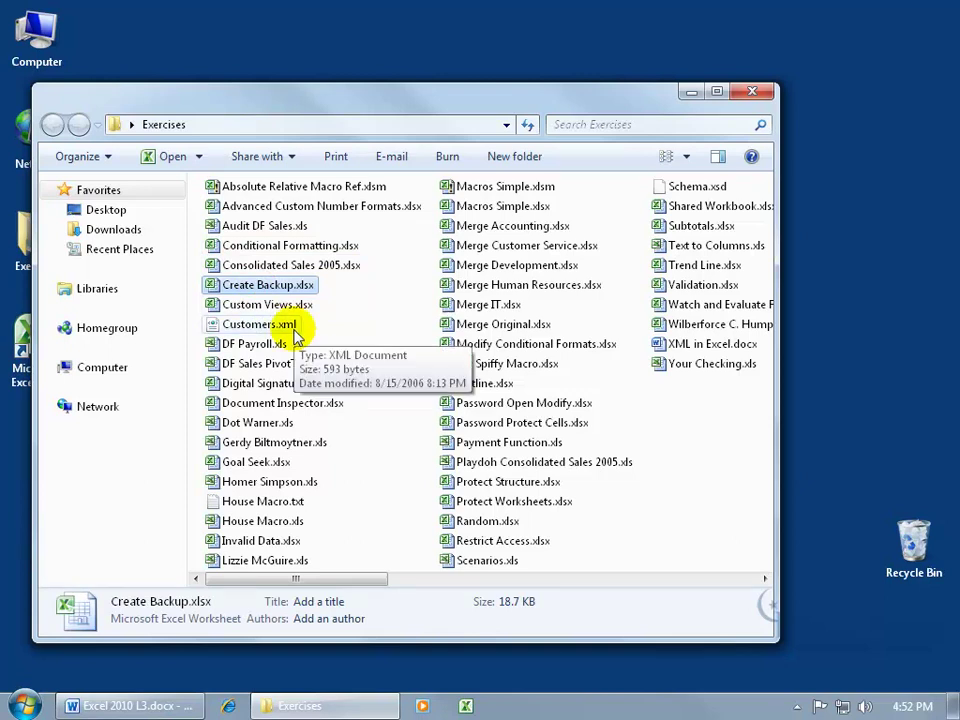
double_click(268, 284)
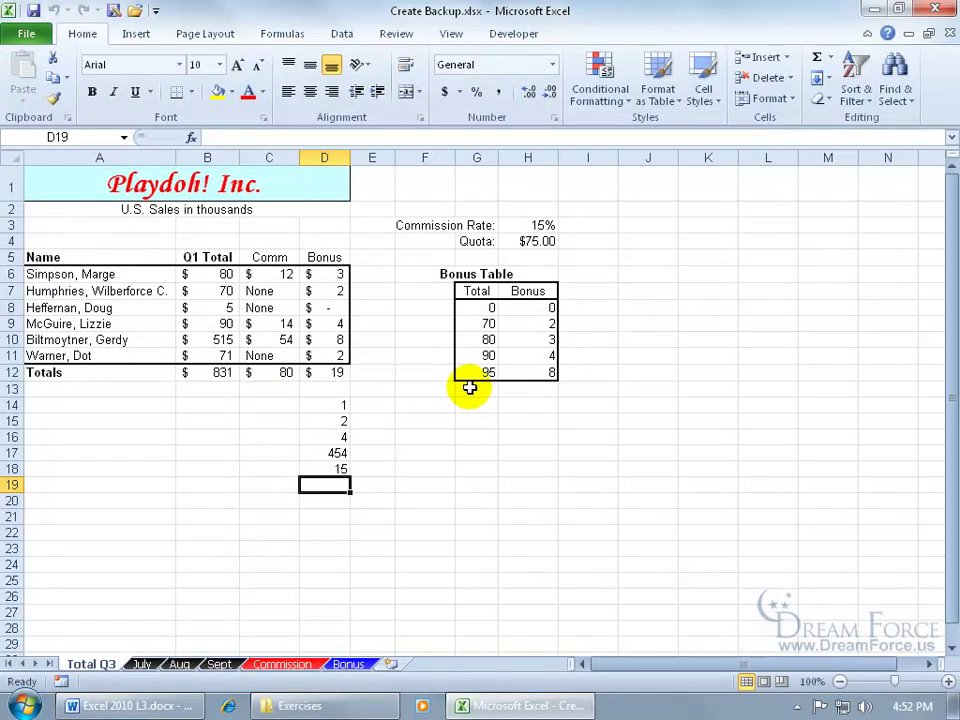